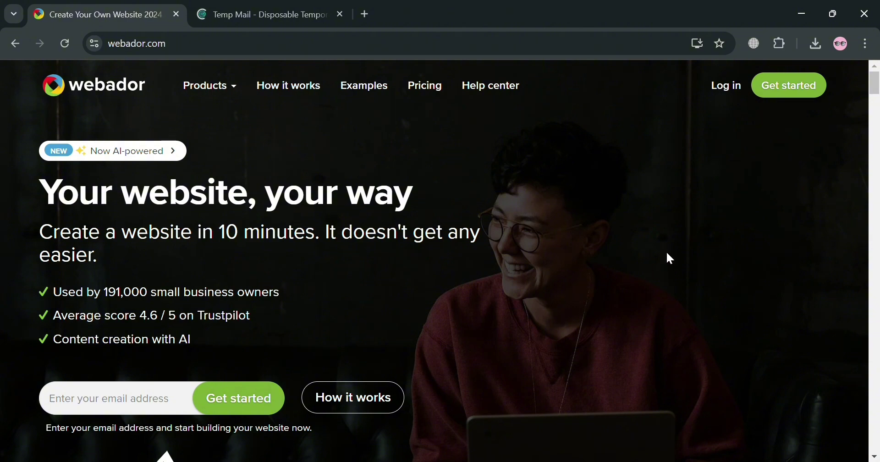
- Browse the Webador homepage and pricing plans, then start creating a free website
scroll(675, 248, down, 10)
scroll(676, 246, down, 13)
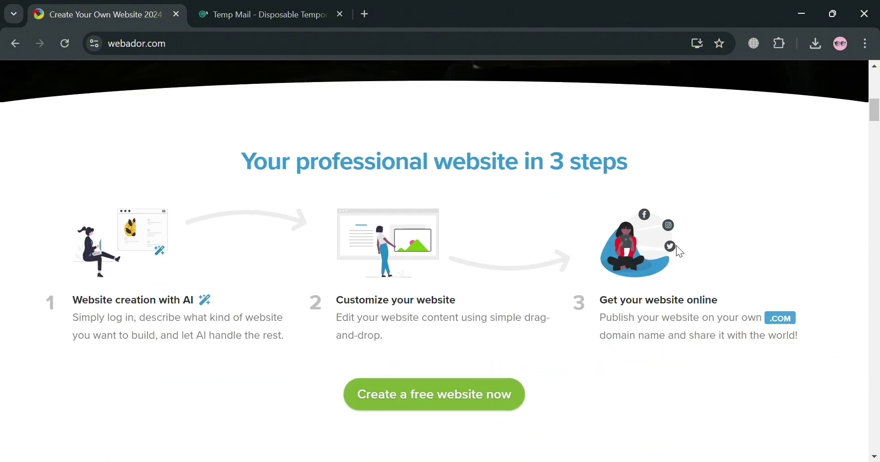
scroll(683, 252, down, 17)
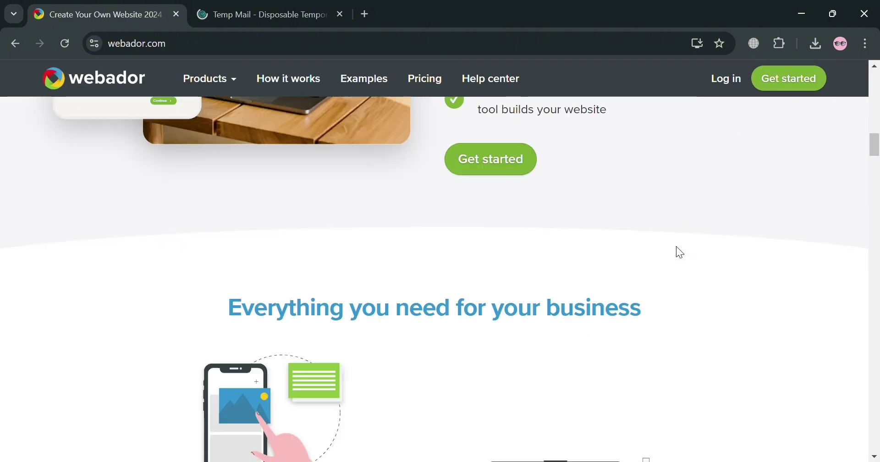
scroll(676, 248, down, 15)
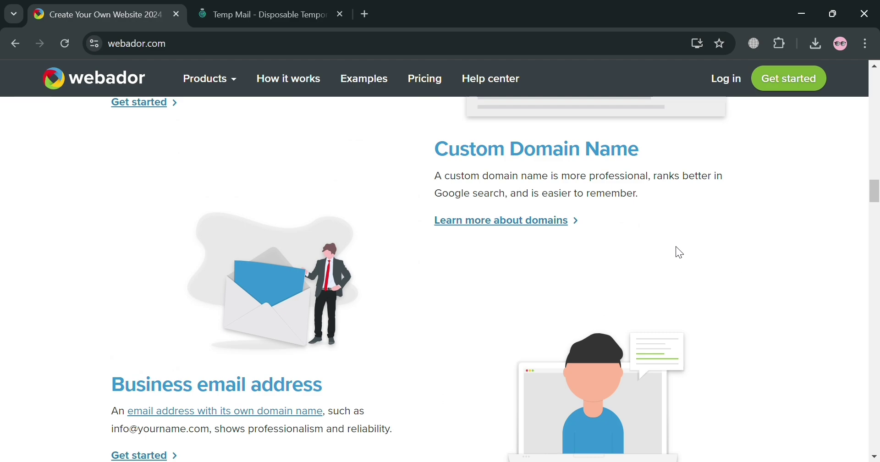
scroll(679, 252, down, 15)
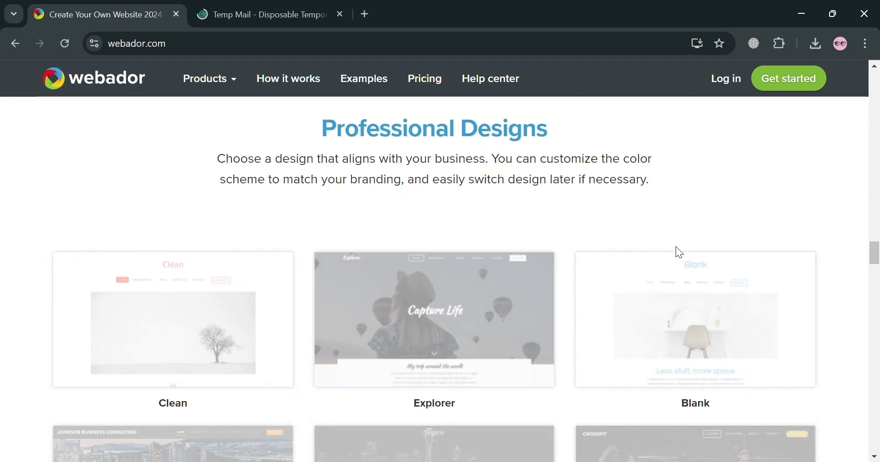
scroll(682, 254, down, 15)
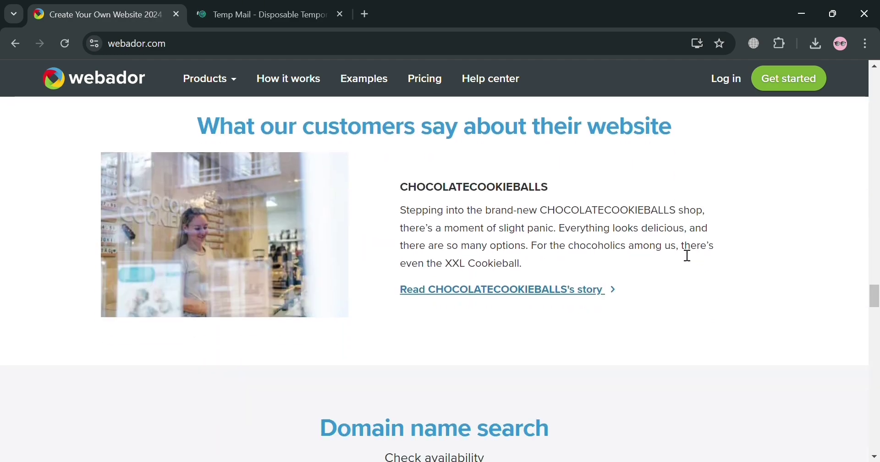
scroll(682, 258, down, 15)
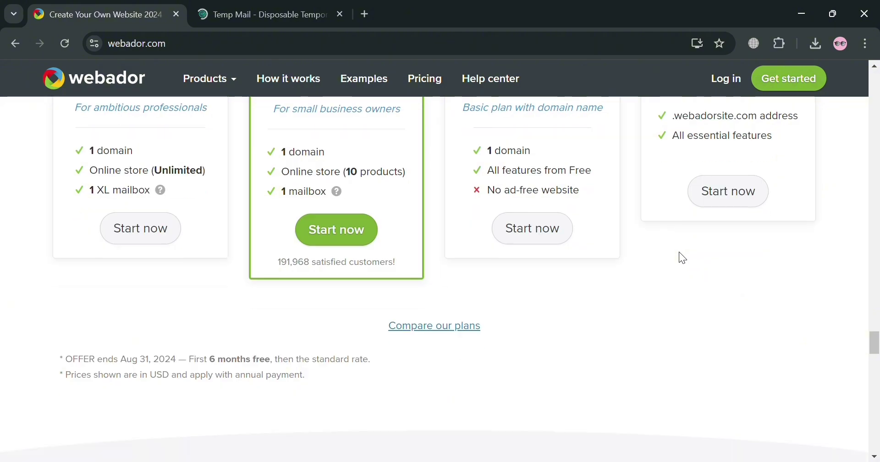
scroll(683, 258, down, 10)
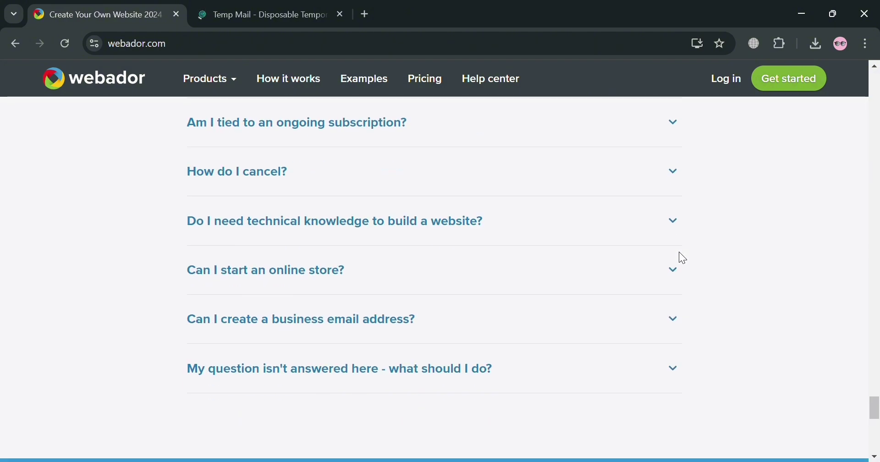
scroll(682, 258, down, 10)
scroll(680, 255, up, 15)
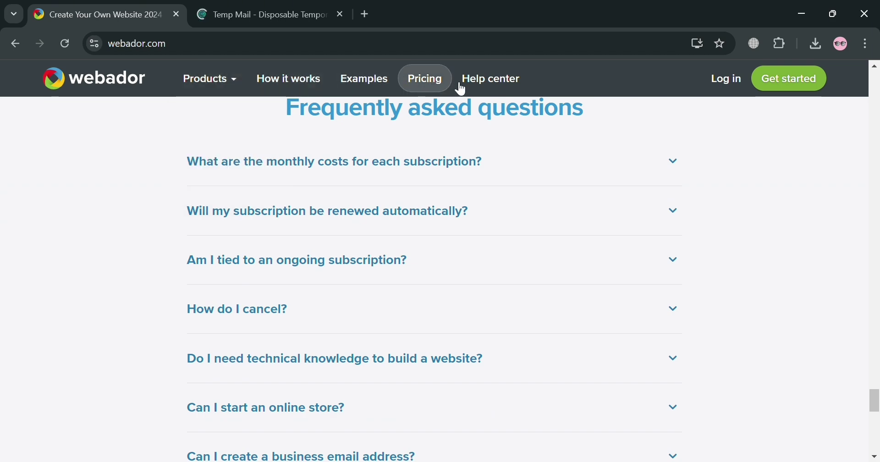
scroll(595, 348, up, 16)
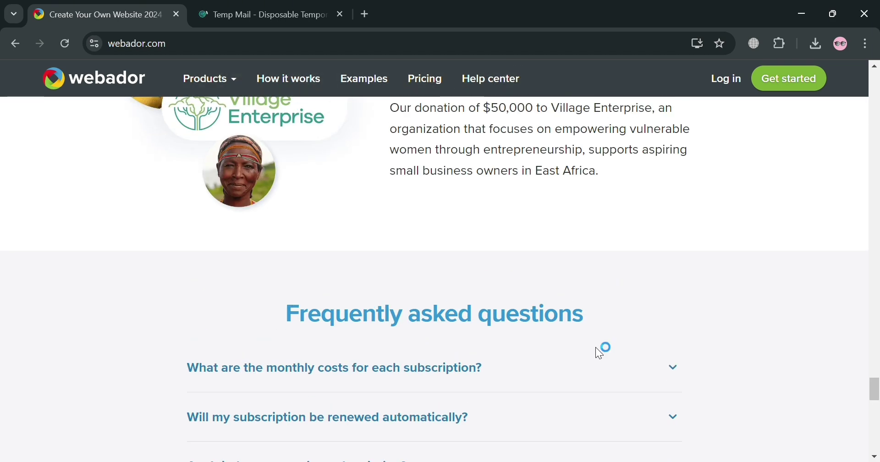
scroll(608, 350, up, 8)
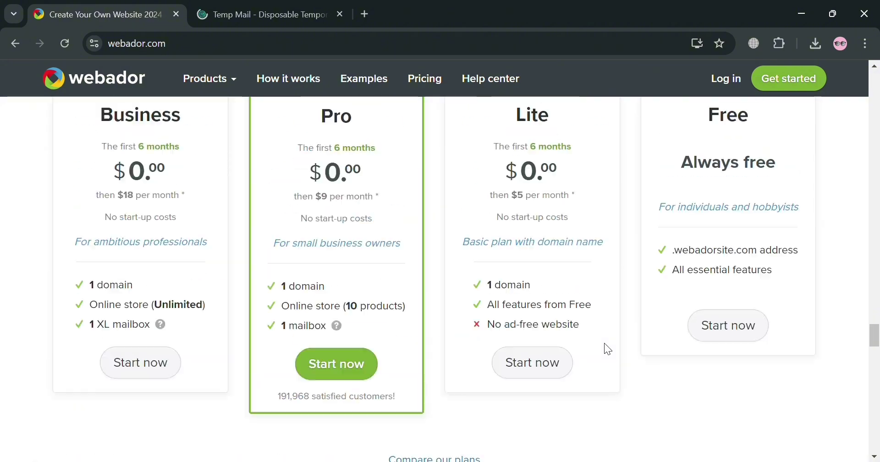
scroll(609, 350, down, 20)
scroll(608, 349, up, 6)
scroll(604, 343, up, 13)
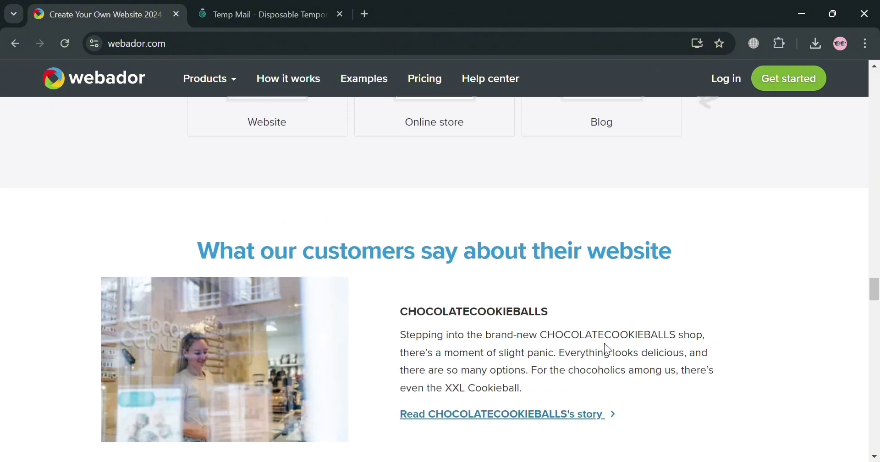
scroll(739, 311, down, 4)
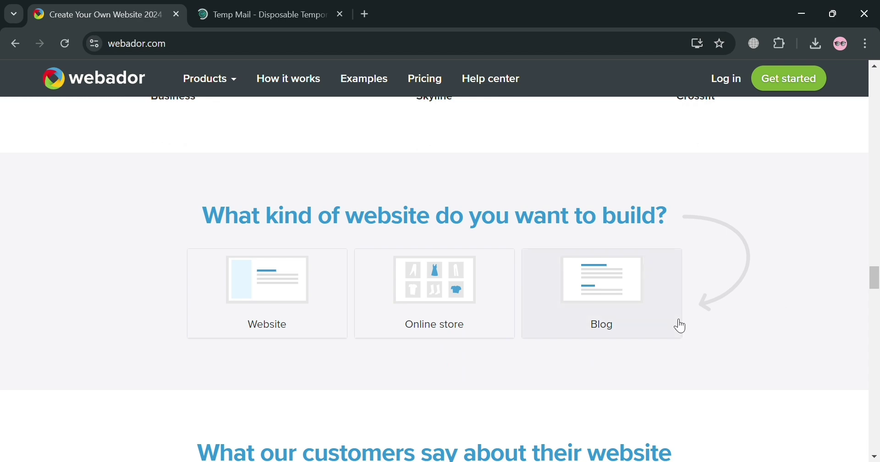
scroll(681, 326, down, 12)
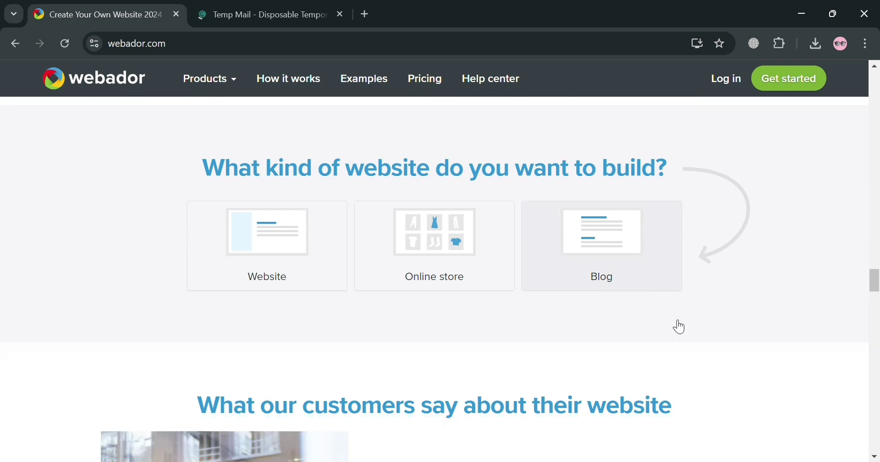
scroll(679, 326, down, 5)
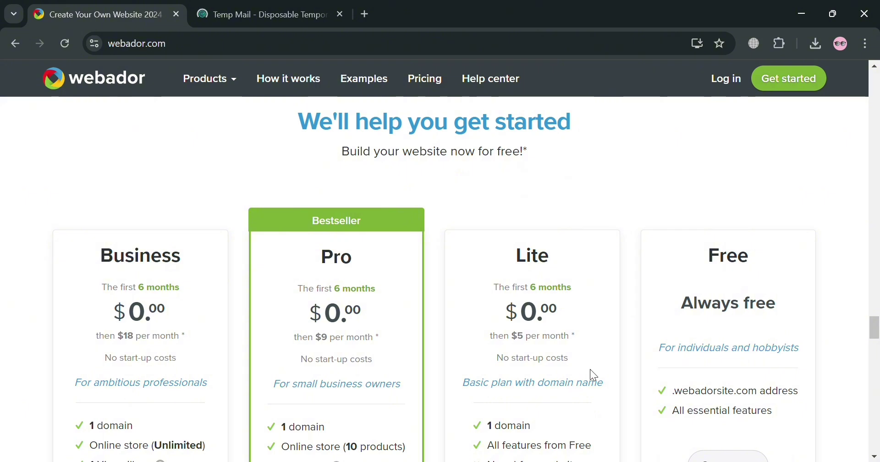
scroll(353, 337, down, 2)
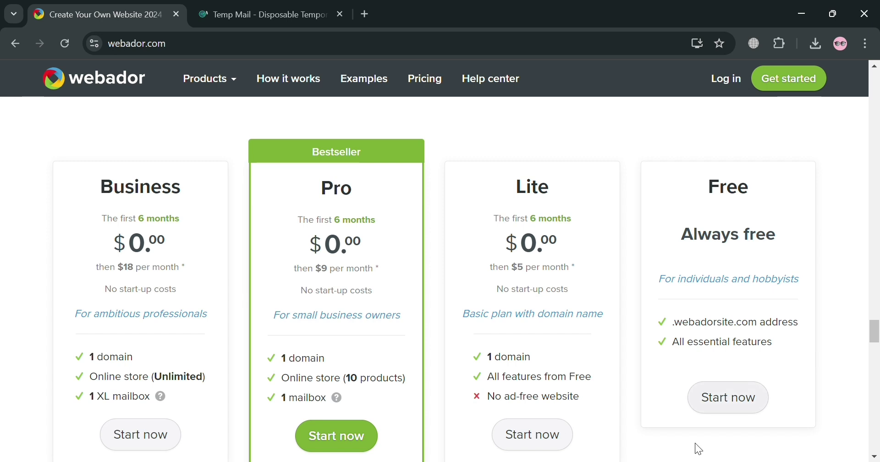
scroll(591, 373, down, 2)
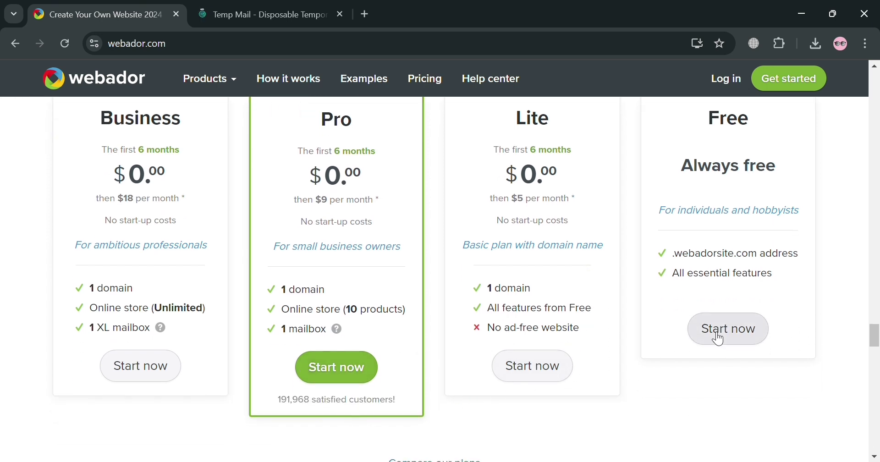
scroll(289, 384, up, 20)
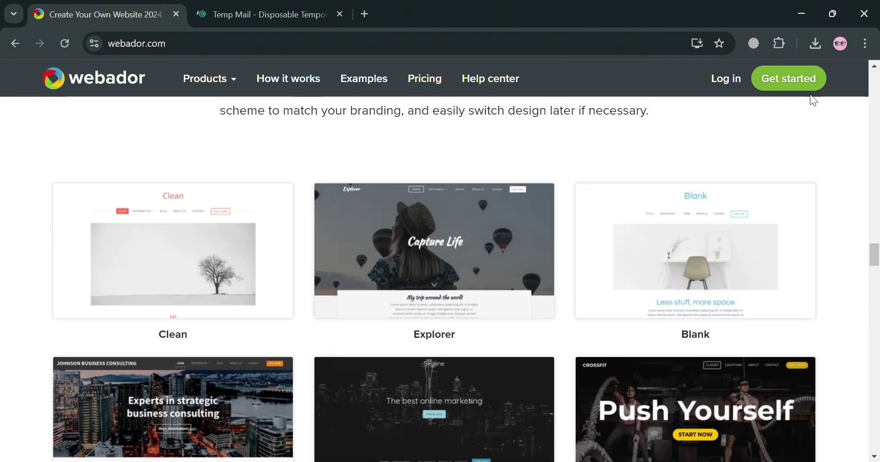
scroll(568, 239, up, 12)
scroll(95, 395, down, 1)
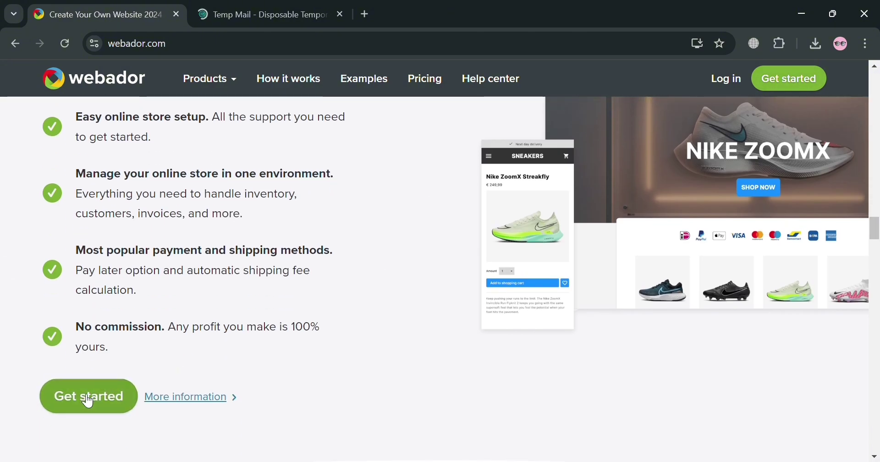
scroll(340, 330, up, 5)
scroll(385, 312, up, 20)
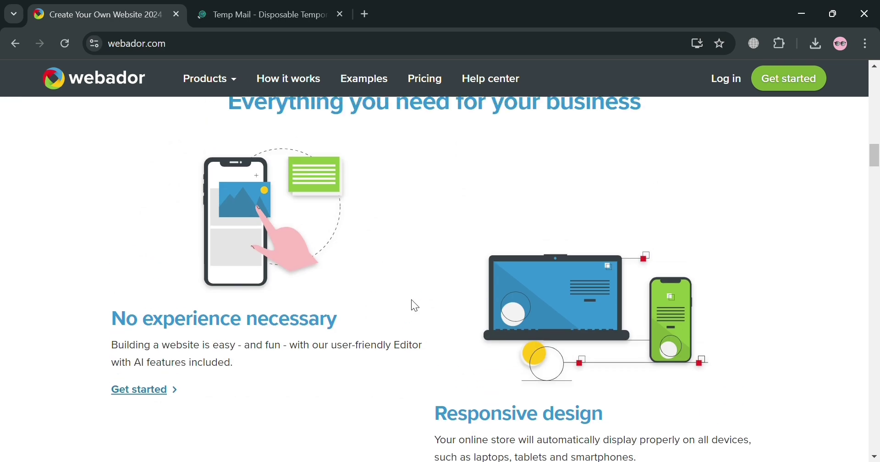
scroll(479, 290, down, 2)
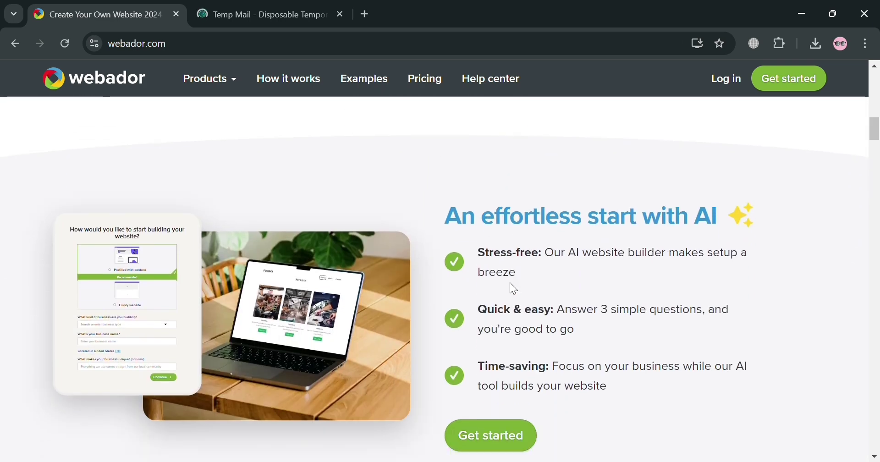
scroll(513, 289, up, 7)
click(485, 405)
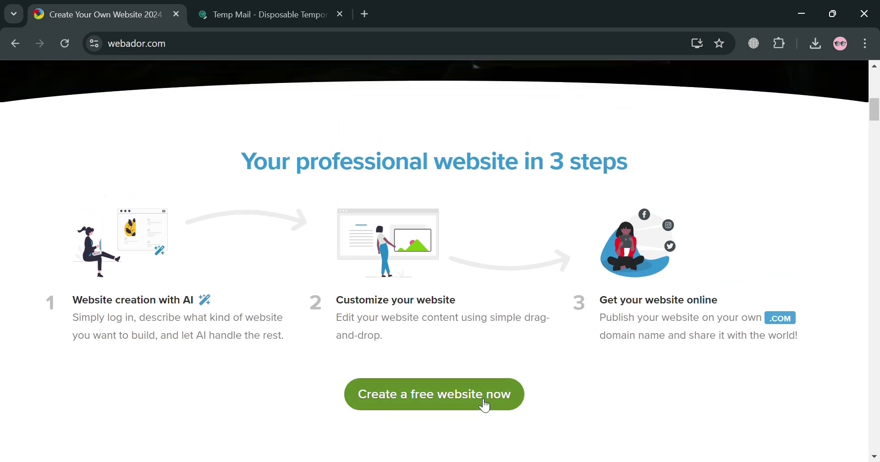
- Choose Website as the site type and enter a site title starting with 'N'
scroll(506, 243, down, 2)
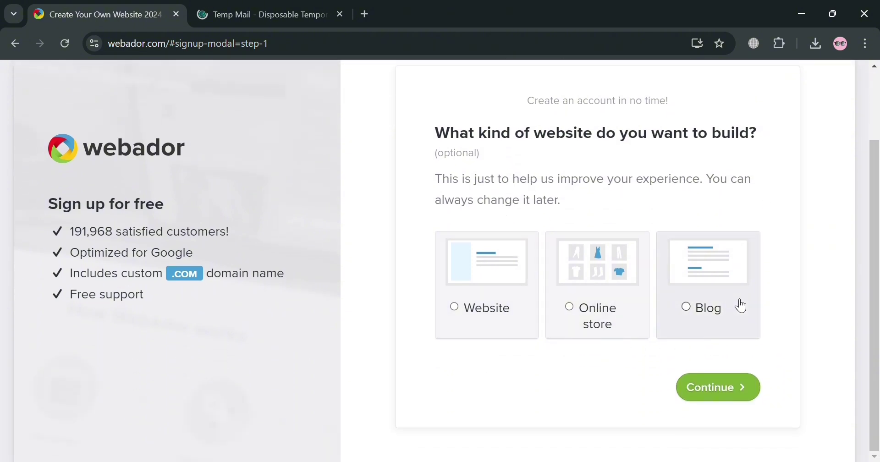
click(454, 307)
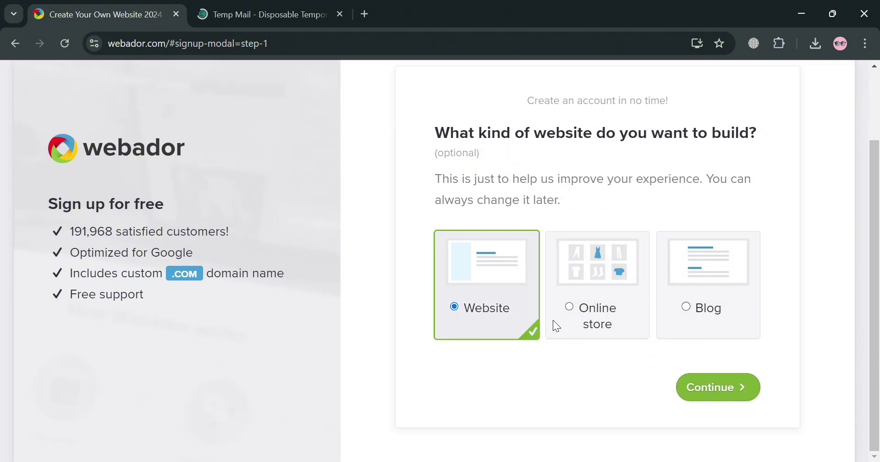
click(742, 388)
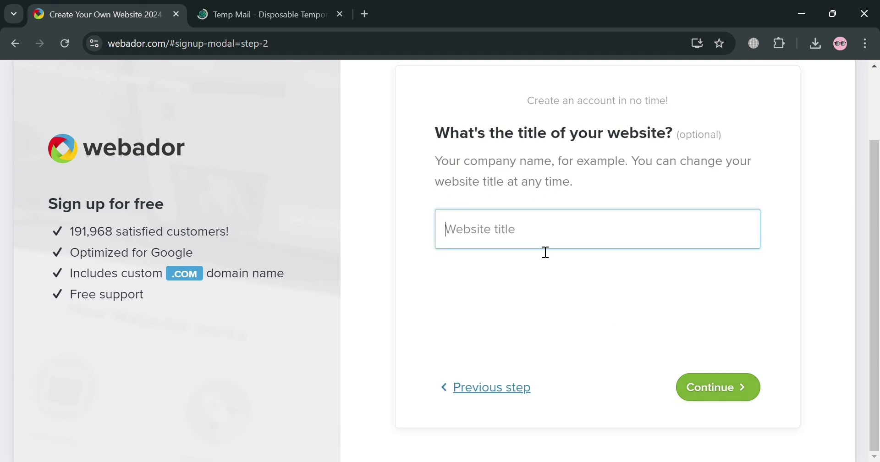
text(NIXON)
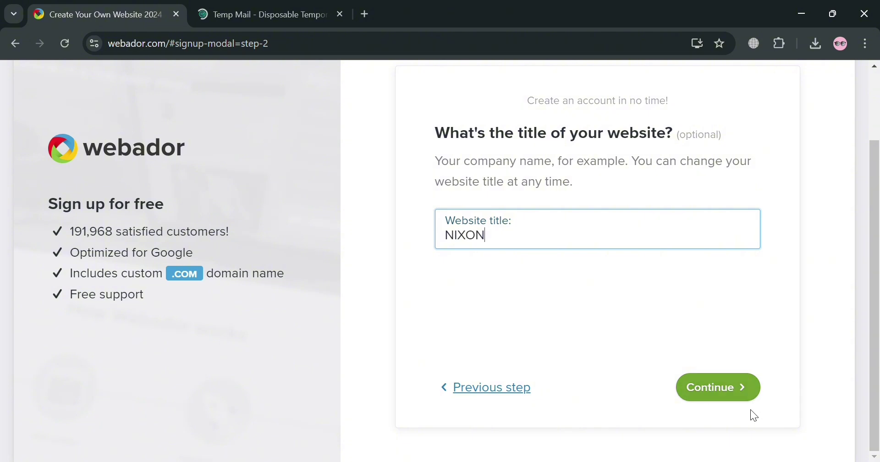
click(746, 399)
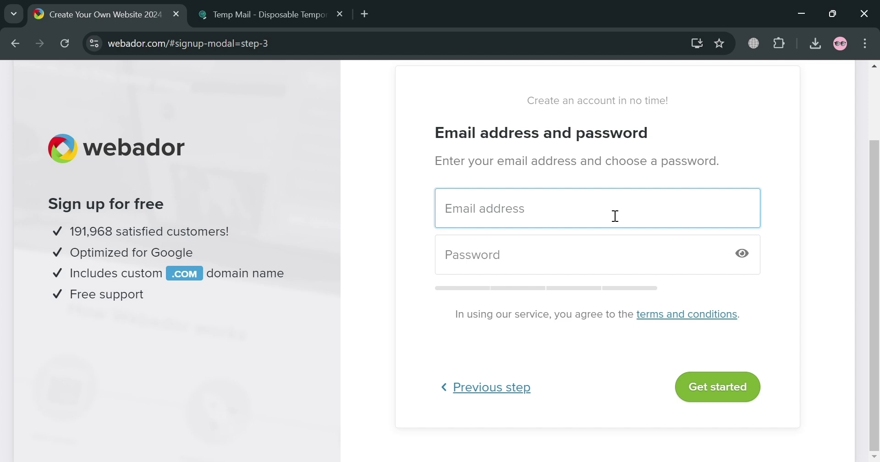
- Paste the account e-mail address and enter a password to sign up
key(ctrl+v)
click(590, 266)
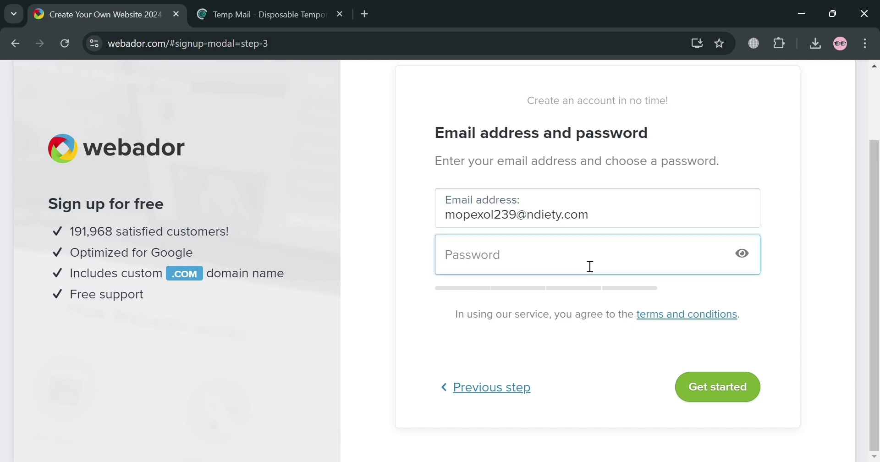
text(•••••••••)
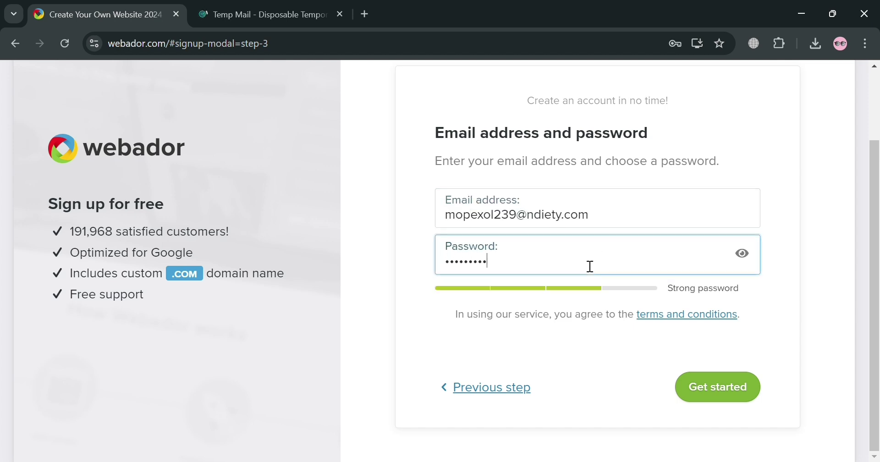
text(•••)
key(Return)
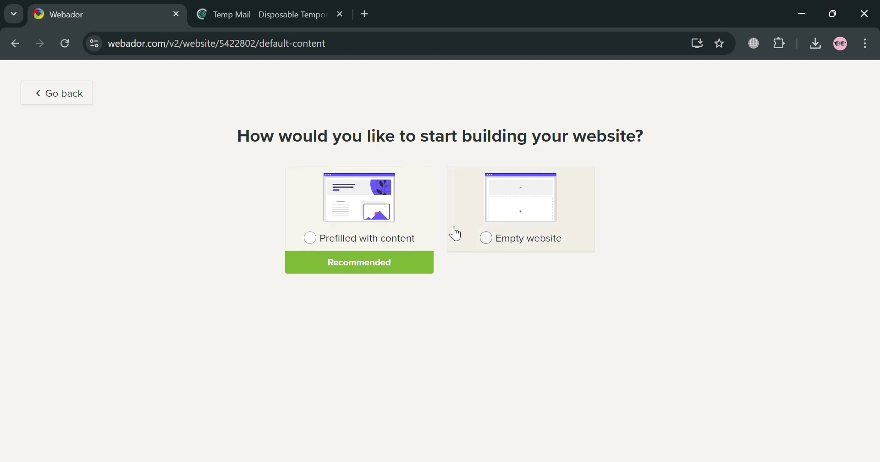
- Start from a site prefilled with content and set the business type to Cafe
click(314, 238)
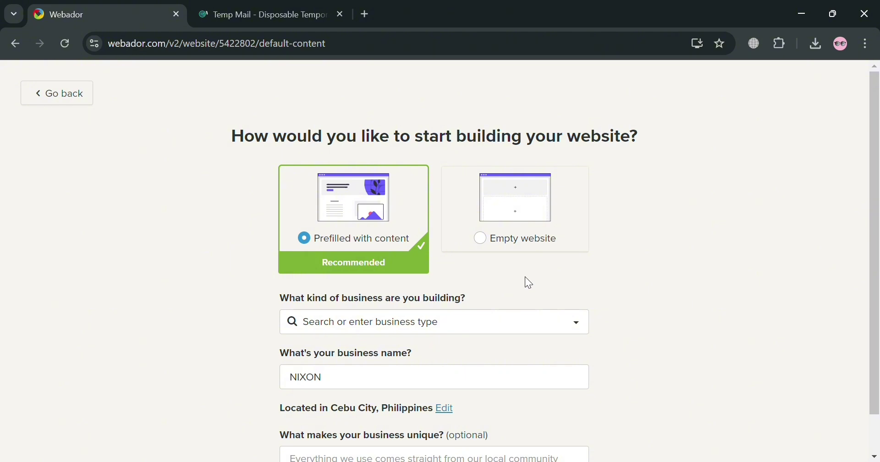
scroll(528, 282, down, 1)
click(430, 287)
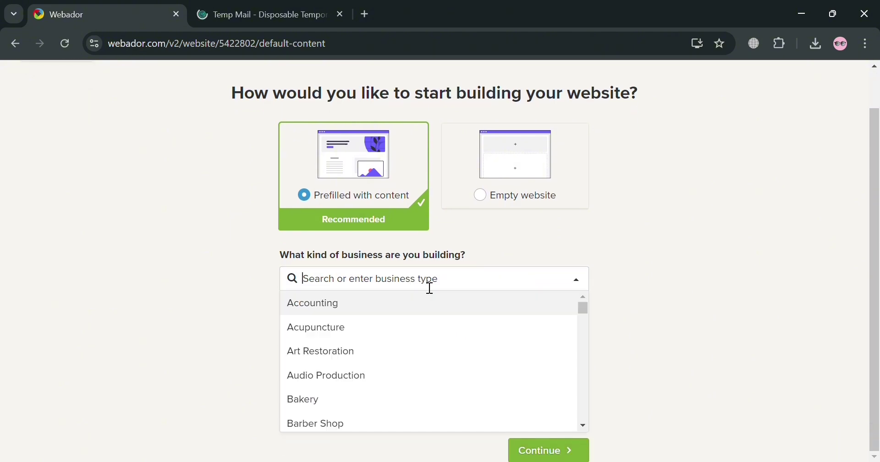
scroll(404, 387, down, 2)
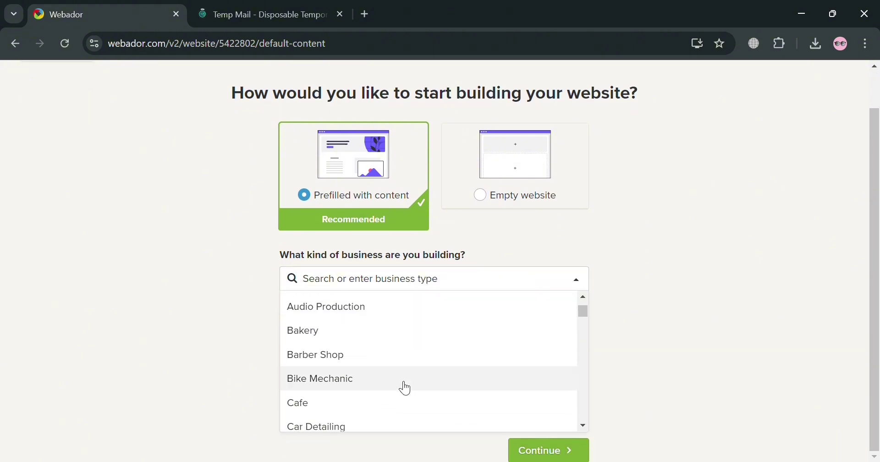
scroll(412, 362, down, 4)
scroll(411, 369, up, 2)
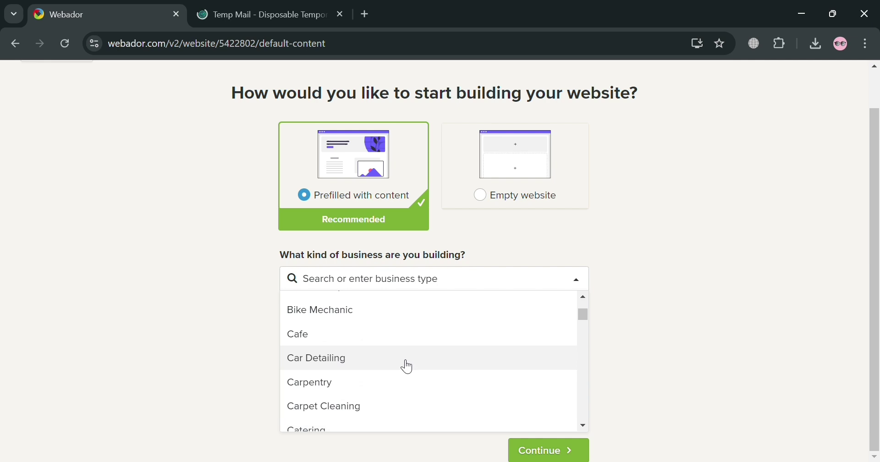
click(406, 349)
- Enter 'Everything is Natural' as the business's unique trait and submit the details
click(422, 422)
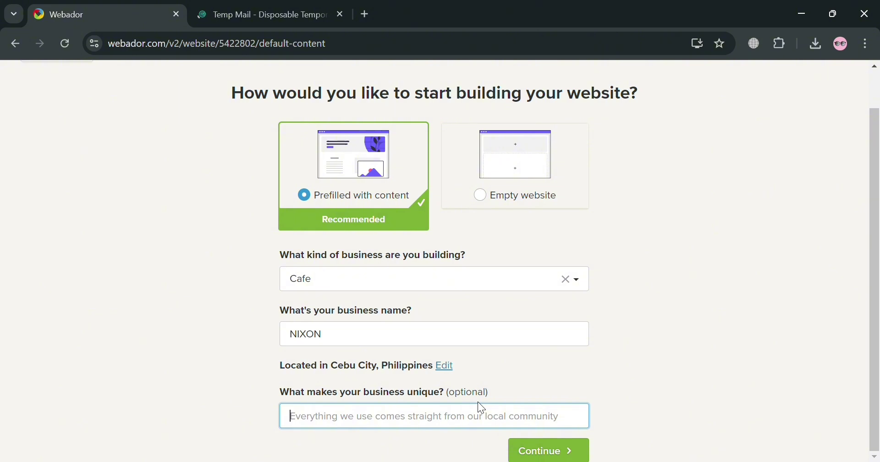
text(Everything is Natural)
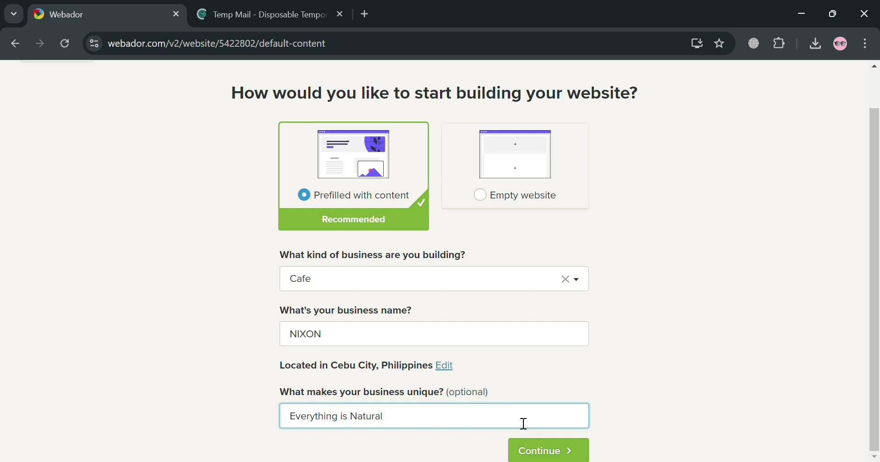
click(537, 451)
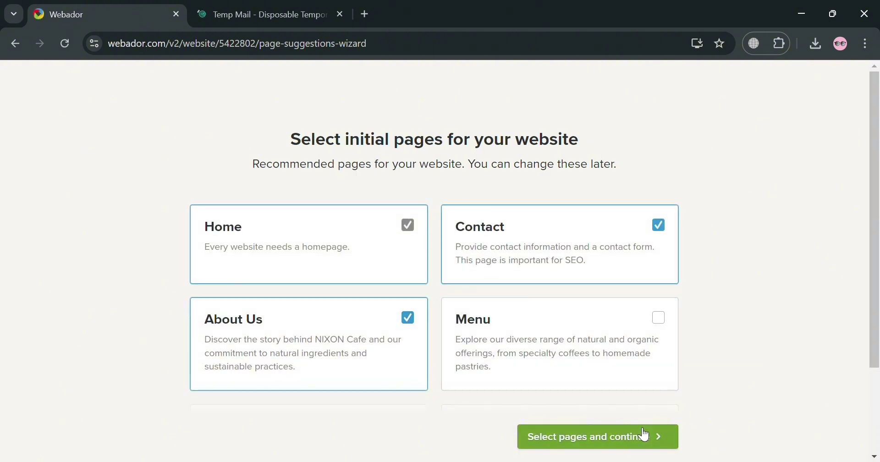
- Add the Menu page to the initial pages and accept the suggested features
click(669, 326)
click(629, 433)
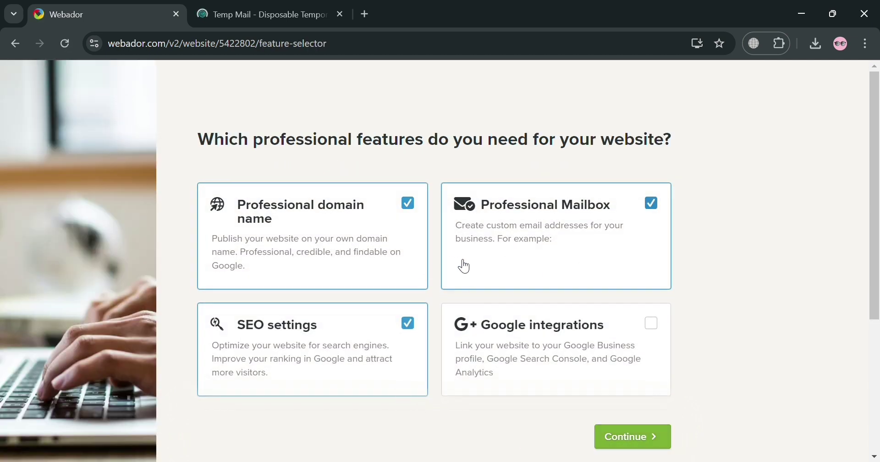
scroll(681, 261, down, 2)
scroll(687, 293, down, 4)
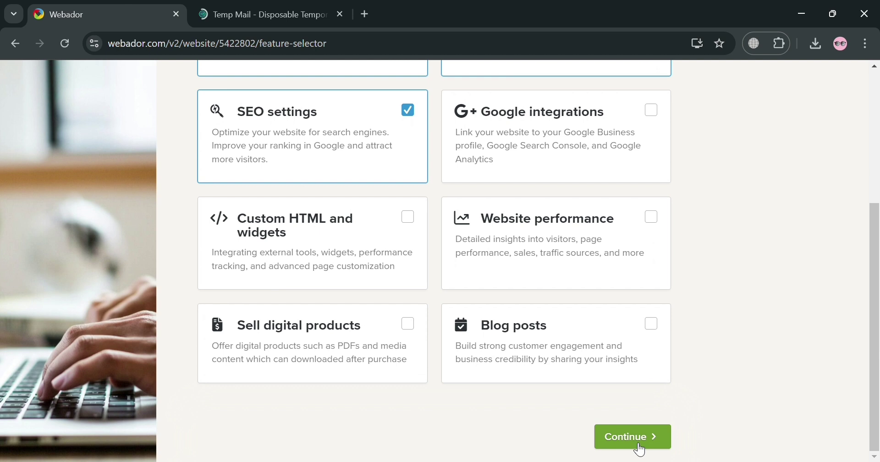
click(639, 444)
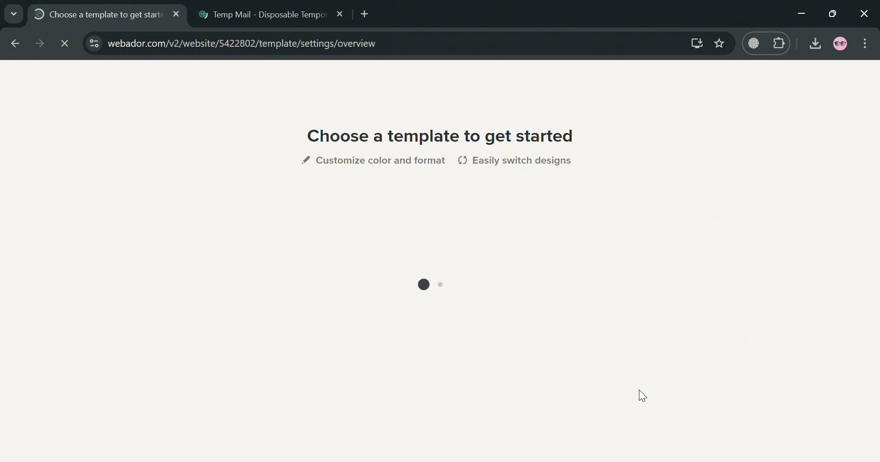
- Browse the template gallery and start with the Poisson template
mouse_move(409, 277)
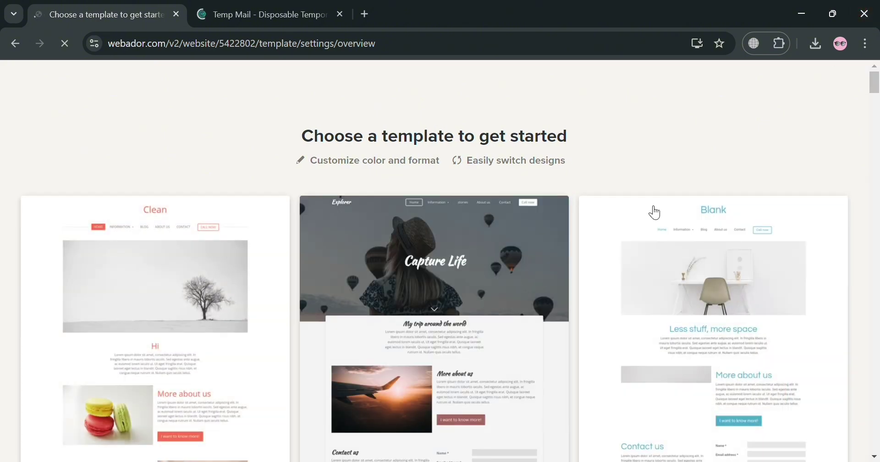
scroll(575, 253, down, 6)
scroll(610, 321, down, 10)
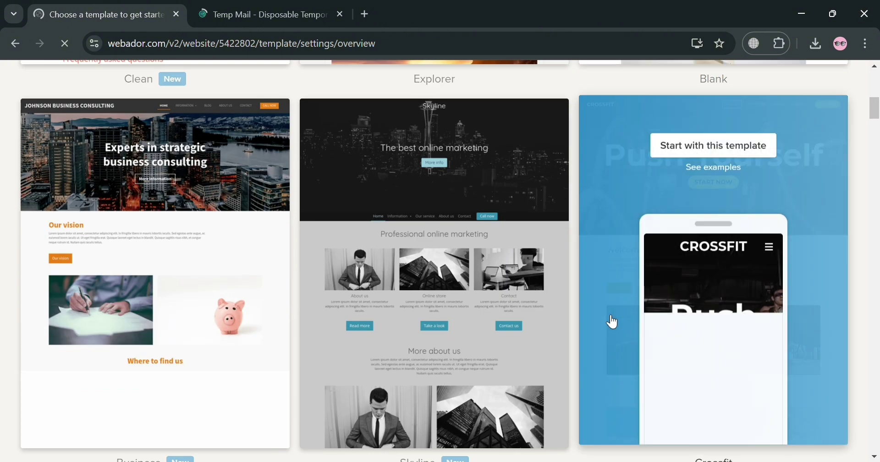
scroll(570, 384, down, 7)
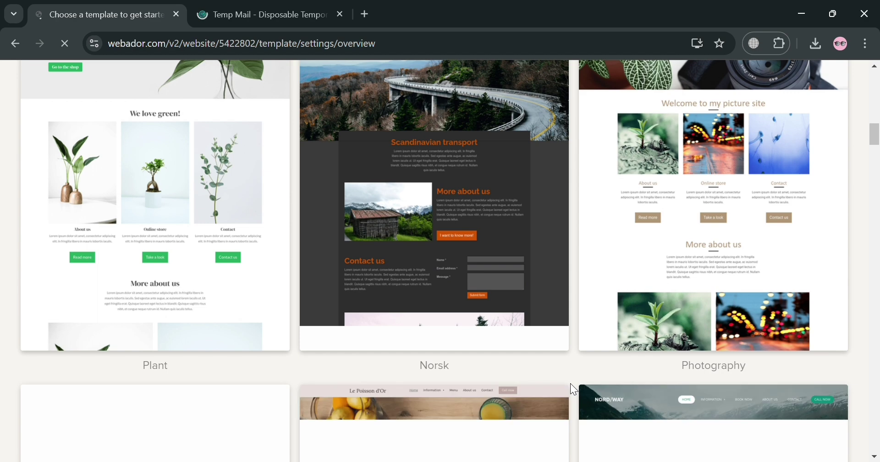
mouse_move(491, 431)
scroll(188, 449, down, 3)
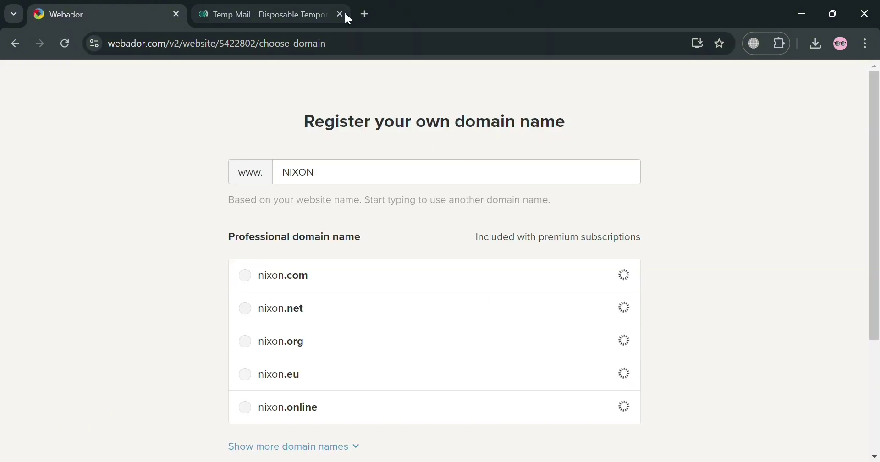
- Close the Temp Mail tab and choose the free webadorsite.com subdomain
click(340, 14)
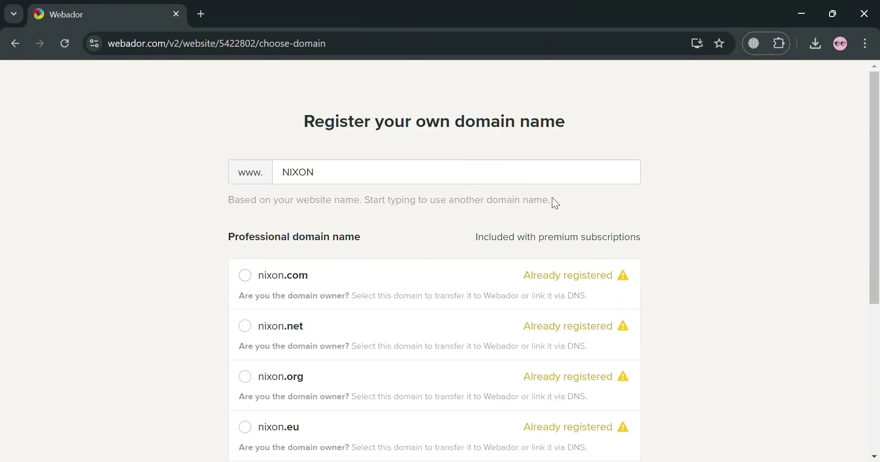
scroll(349, 198, down, 5)
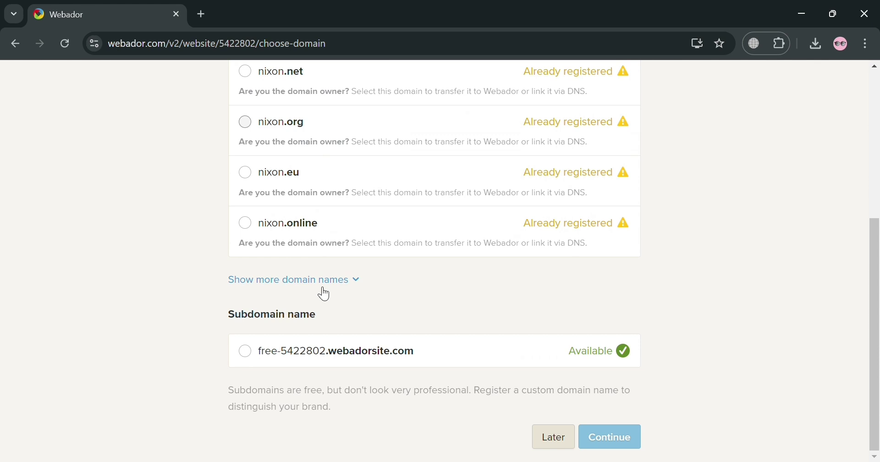
click(247, 355)
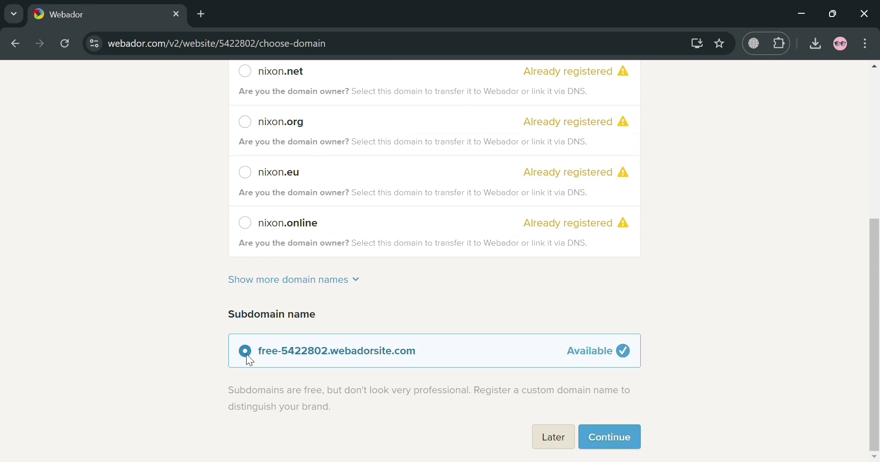
click(630, 435)
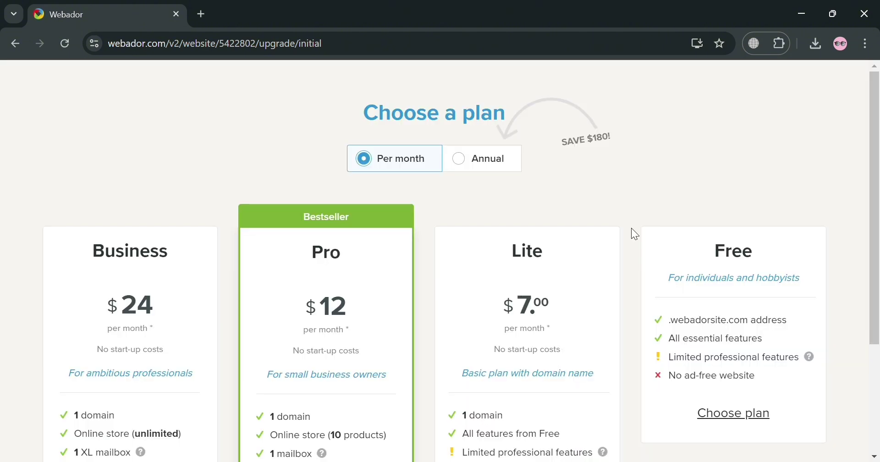
- Compare annual and monthly prices, then choose and confirm the Free plan
scroll(599, 185, down, 3)
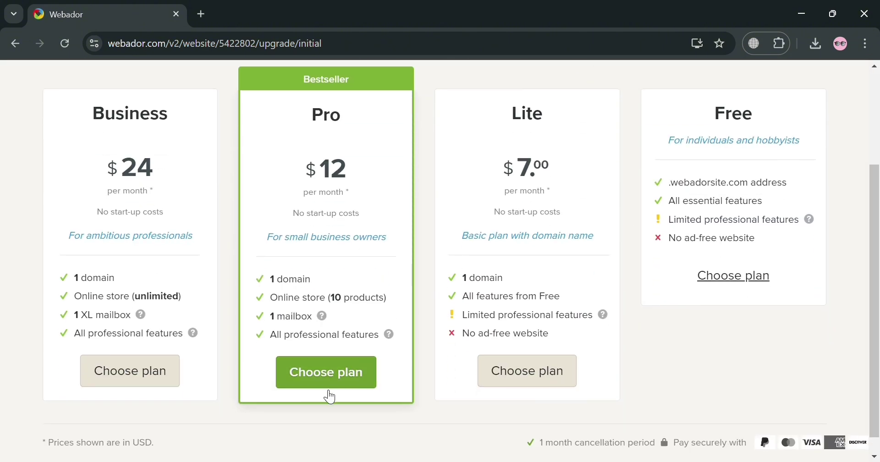
scroll(552, 339, up, 3)
scroll(484, 168, down, 2)
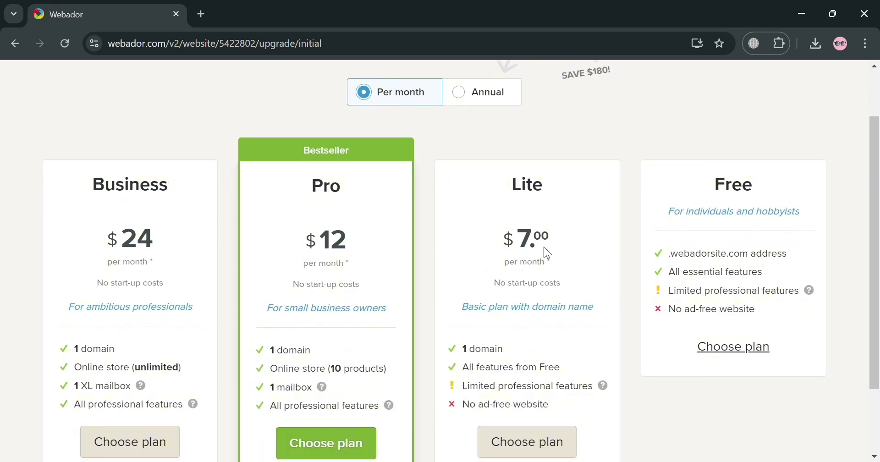
click(481, 104)
scroll(521, 244, up, 4)
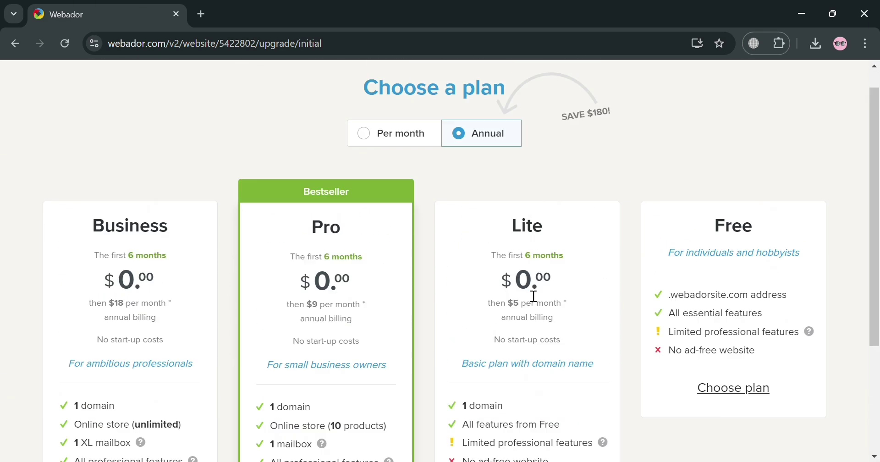
click(373, 165)
scroll(696, 296, down, 3)
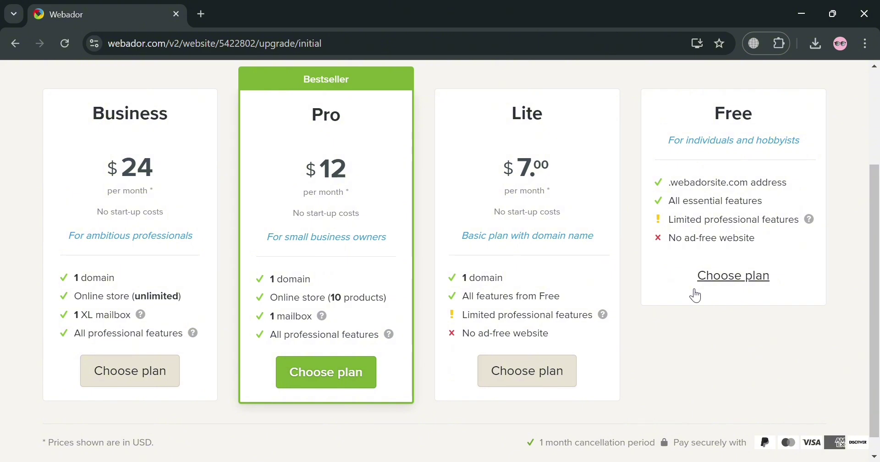
click(745, 276)
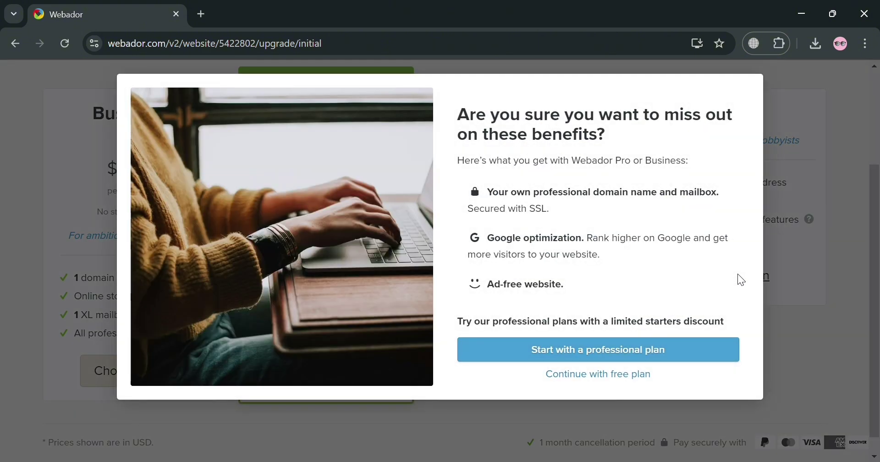
click(602, 375)
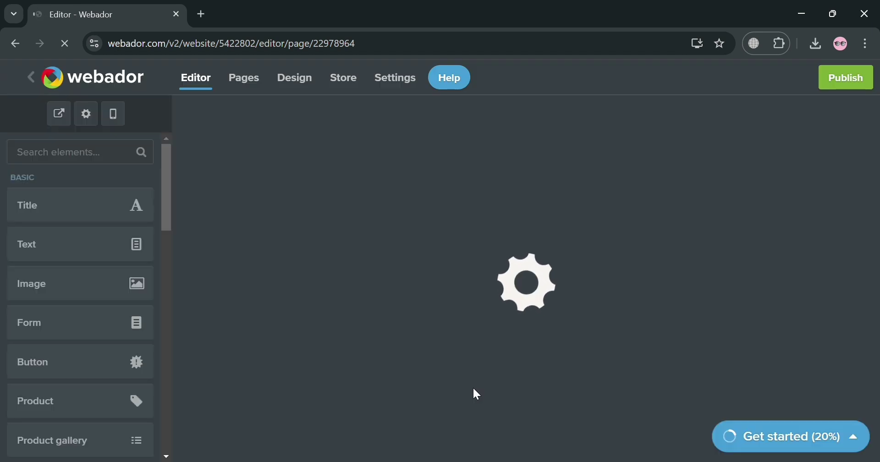
- Dismiss the Elements tip and scroll through the generated NIXON Cafe homepage
scroll(130, 189, down, 1)
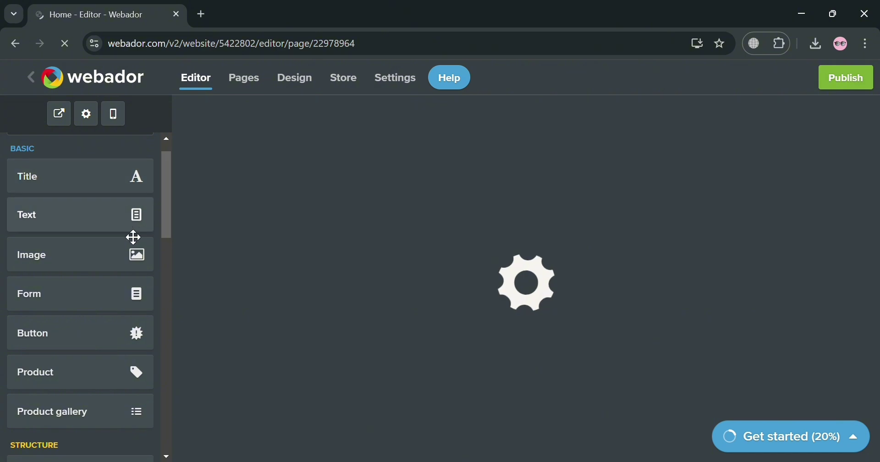
scroll(122, 293, down, 5)
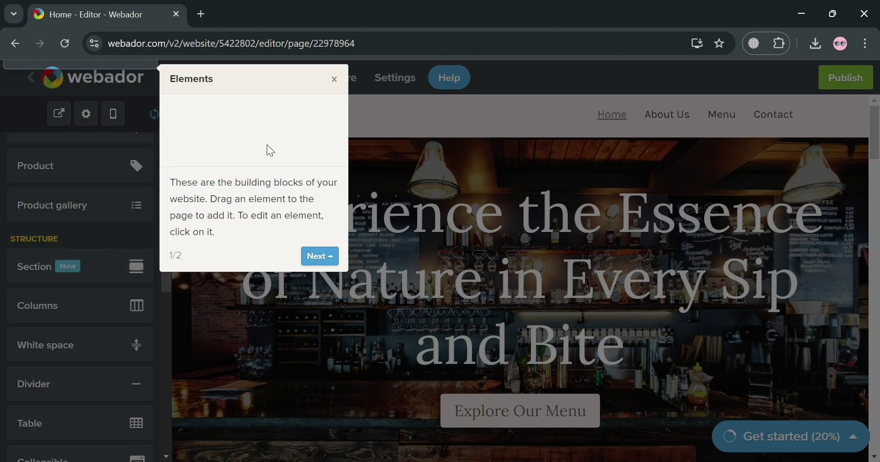
click(335, 82)
scroll(129, 275, down, 7)
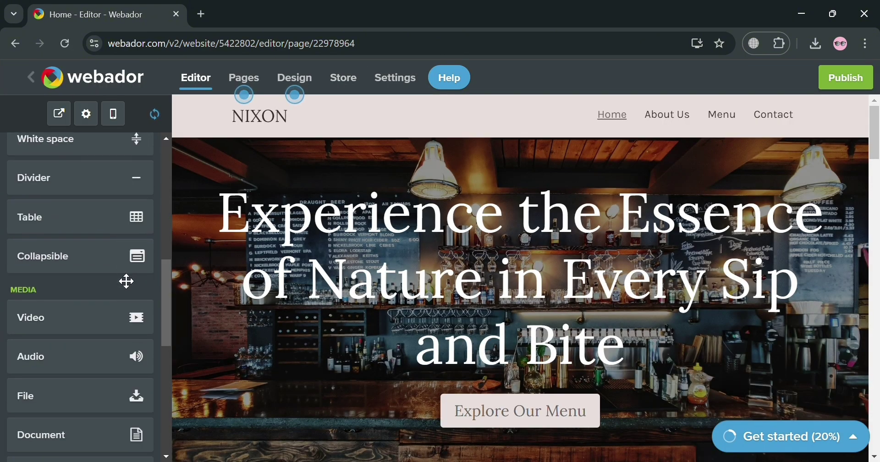
scroll(134, 323, down, 7)
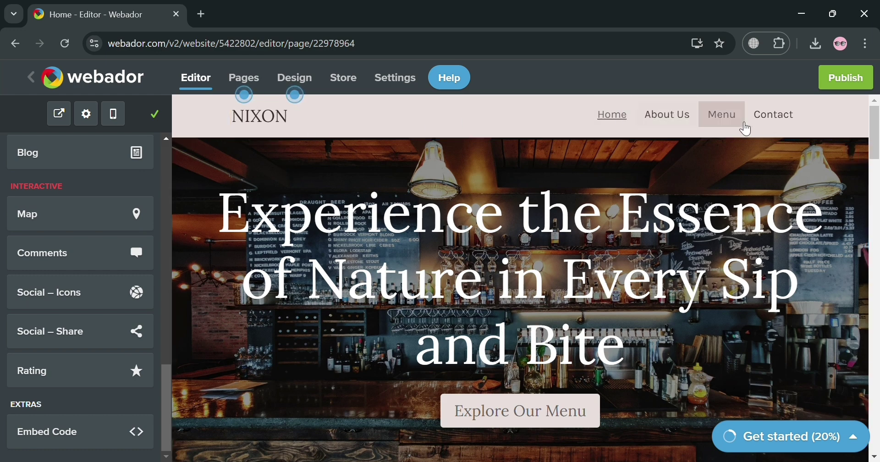
scroll(678, 253, down, 5)
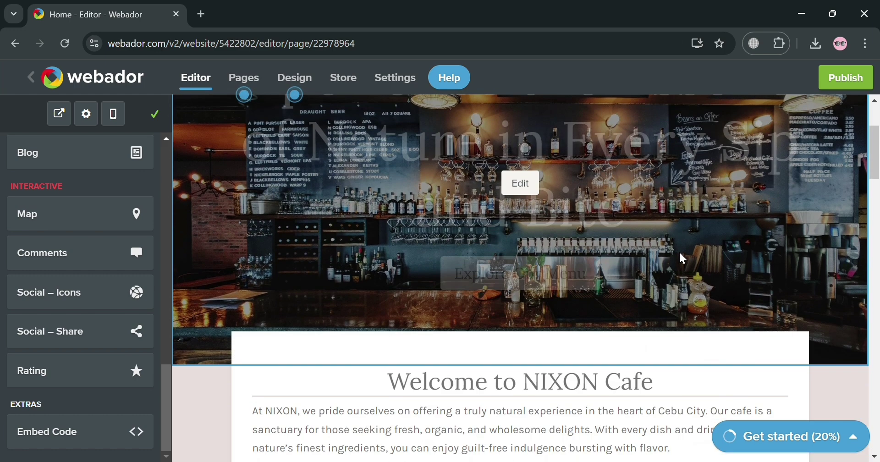
scroll(582, 256, up, 4)
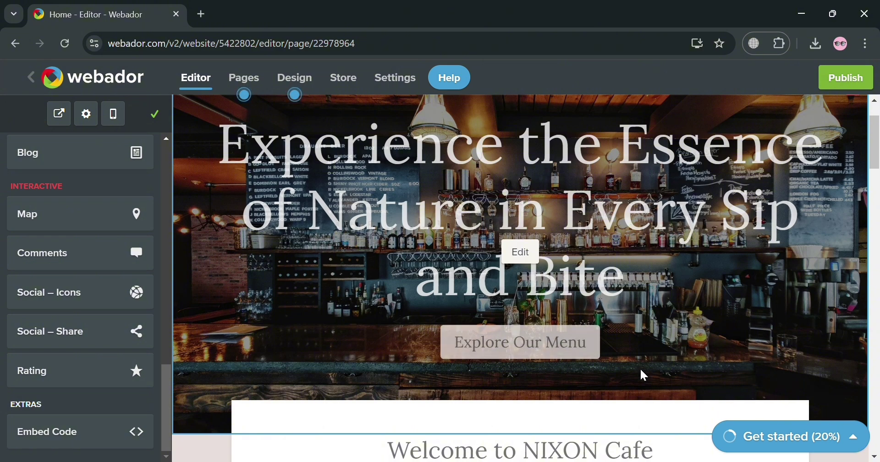
scroll(513, 413, down, 9)
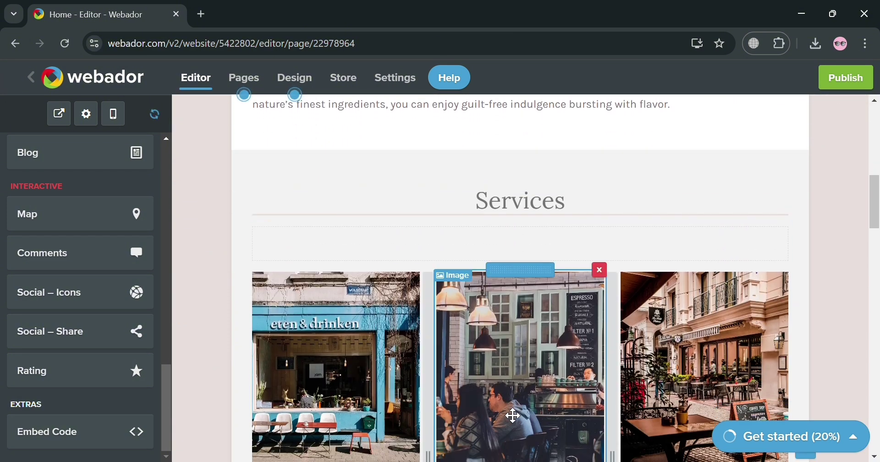
scroll(512, 414, down, 3)
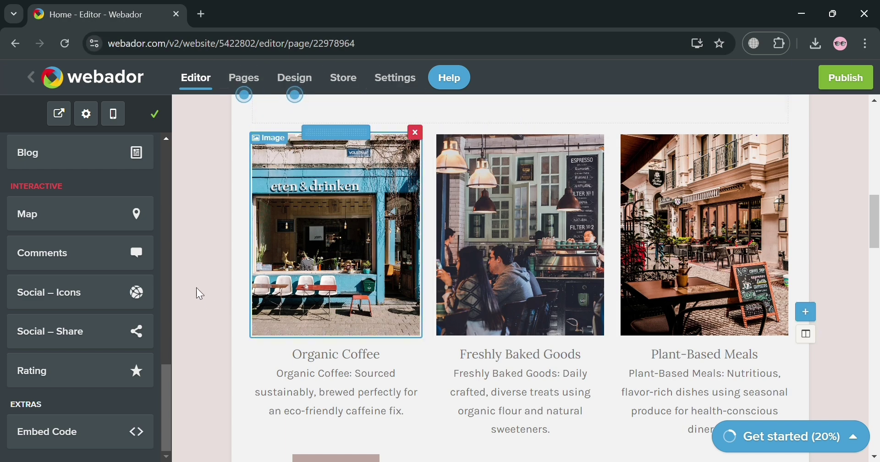
scroll(226, 285, up, 12)
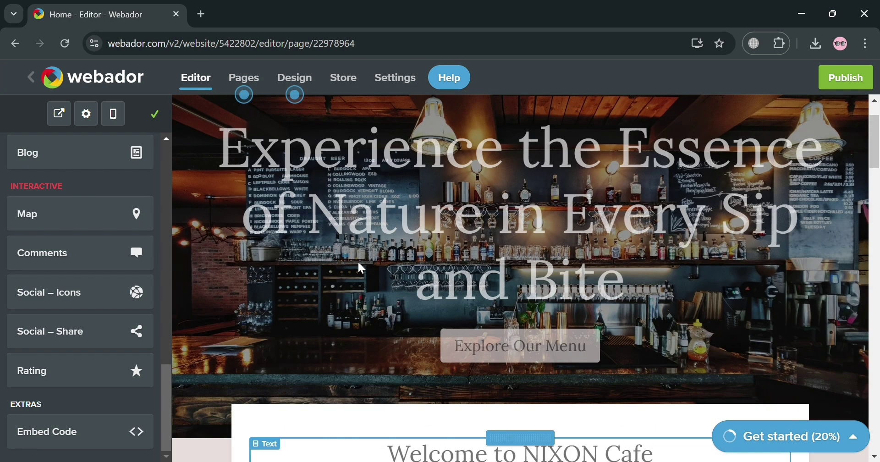
scroll(69, 298, up, 10)
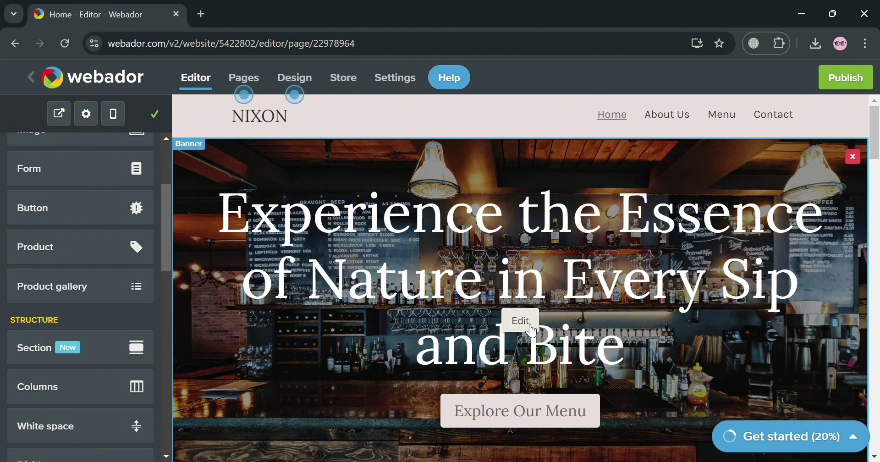
- Open the banner settings, briefly select the welcome paragraph, and scroll to '+ Extra image'
click(528, 321)
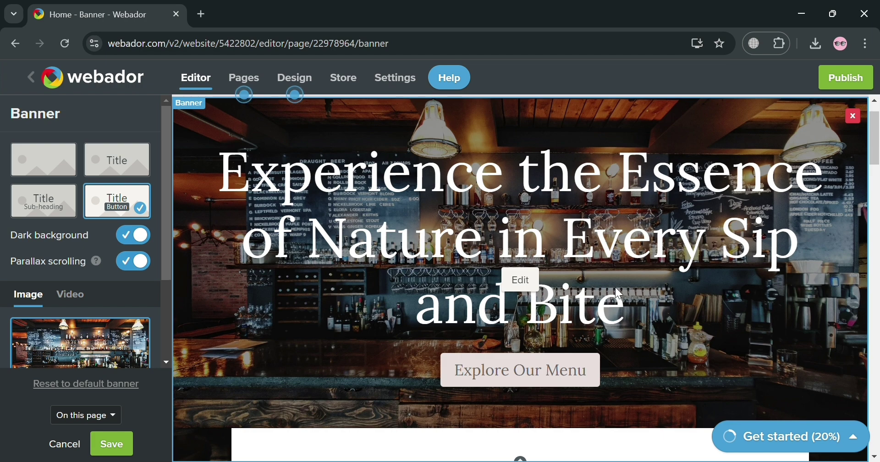
scroll(454, 338, down, 6)
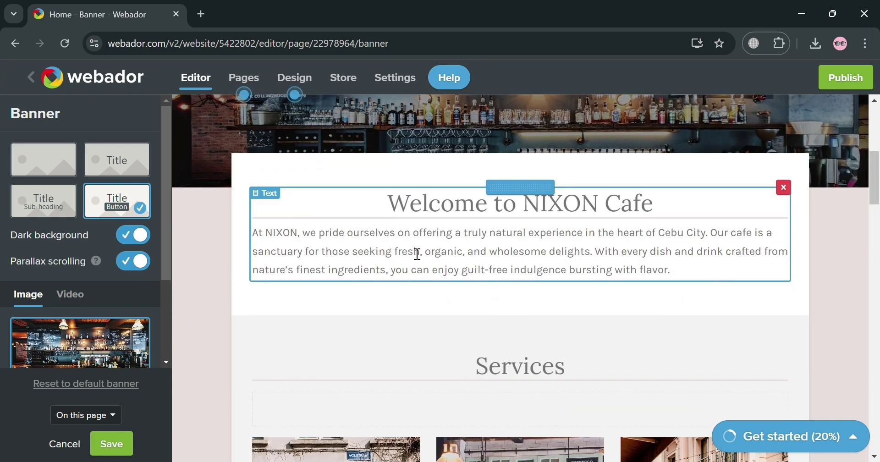
click(398, 251)
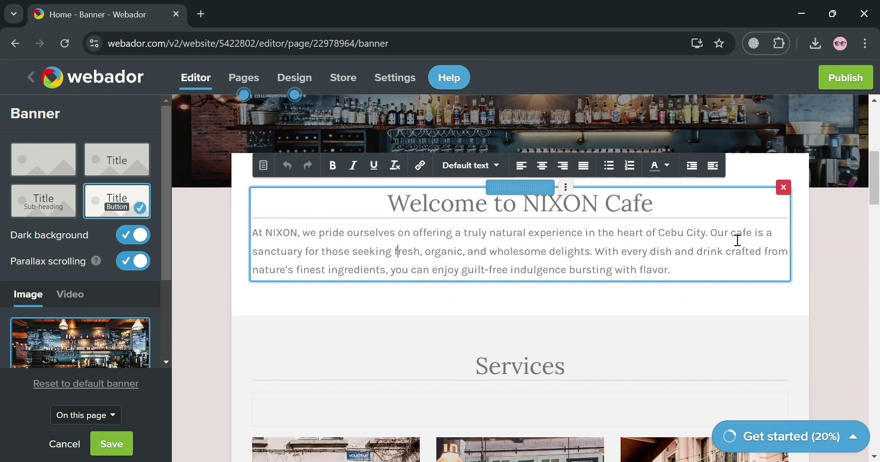
drag(687, 277, 306, 235)
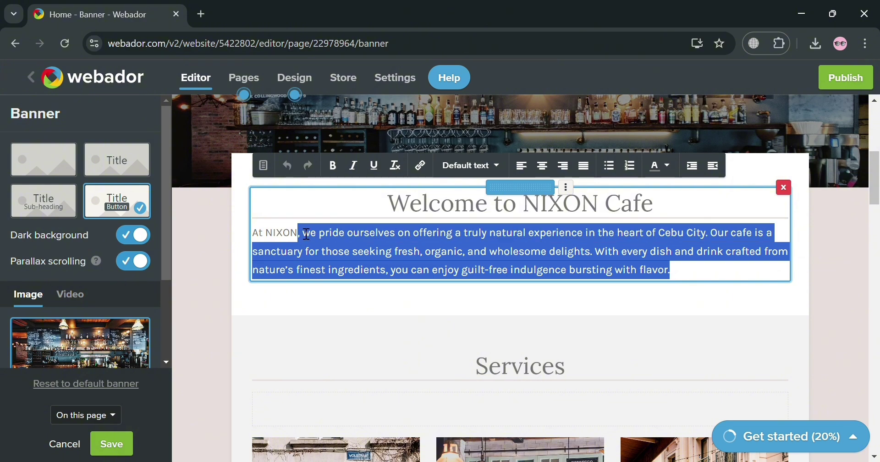
click(306, 235)
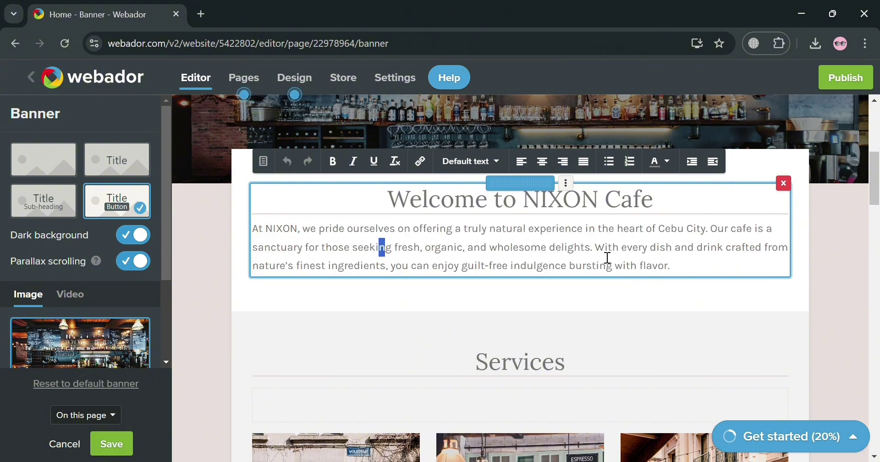
scroll(605, 255, down, 5)
scroll(454, 233, up, 6)
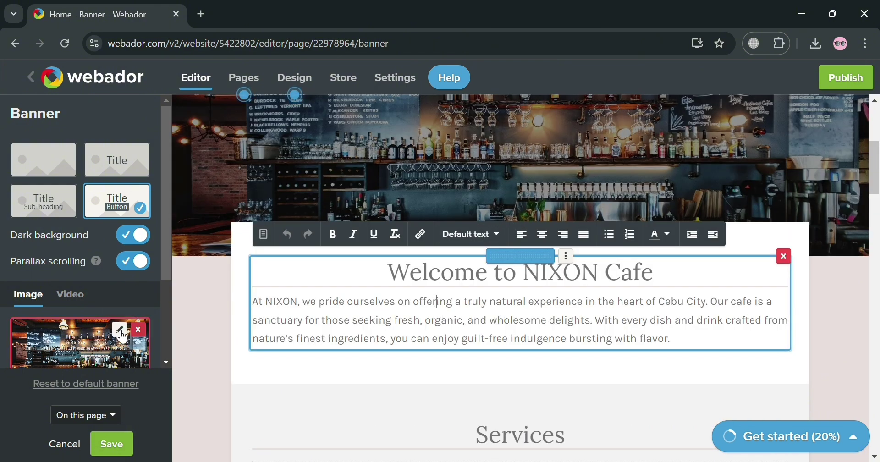
scroll(59, 229, down, 2)
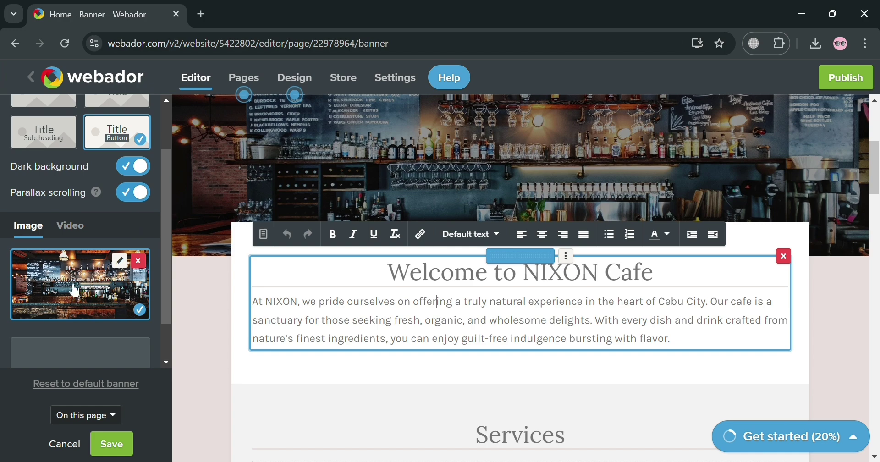
scroll(59, 301, down, 2)
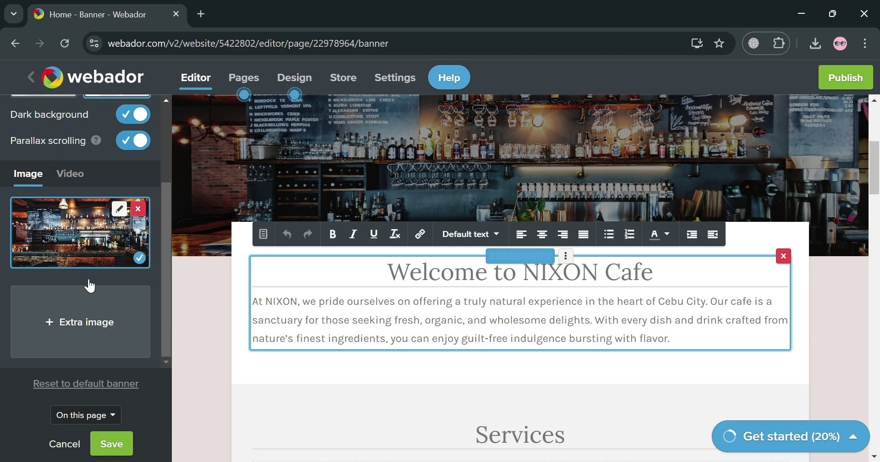
- Add the latte and coffee grounds stock photo from a 'Cafe' search as the banner's extra image
click(79, 319)
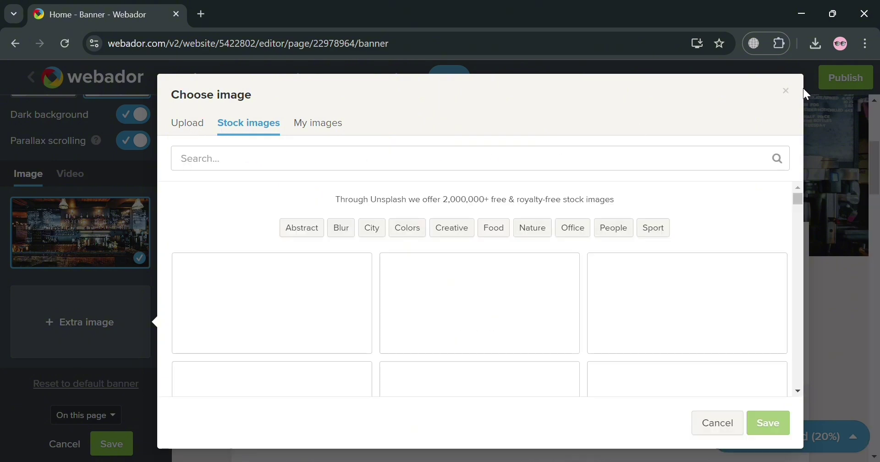
scroll(411, 329, down, 2)
scroll(455, 281, down, 2)
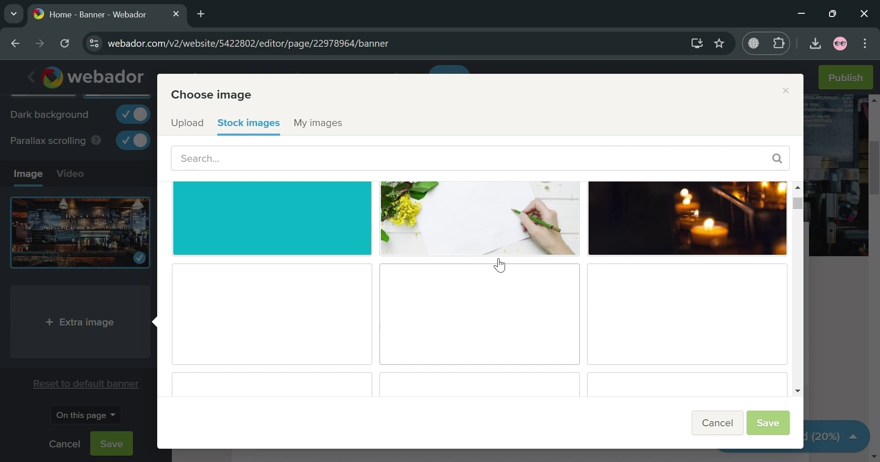
scroll(629, 269, up, 5)
click(453, 169)
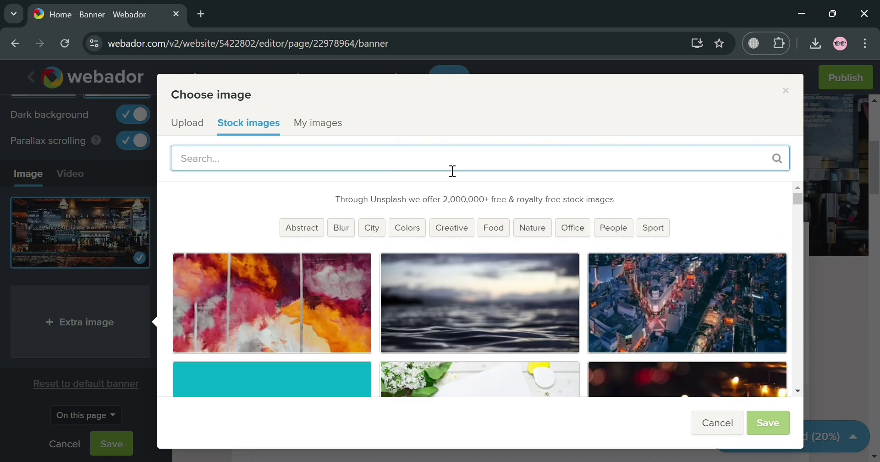
key(Return)
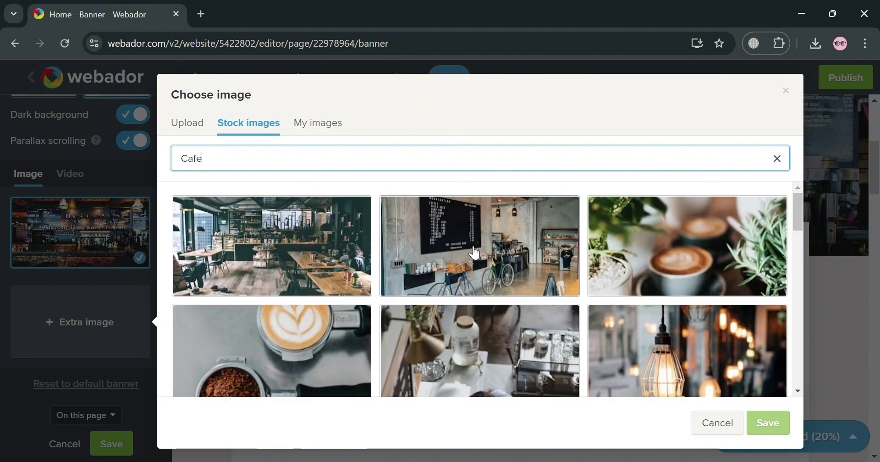
scroll(504, 298, down, 2)
click(290, 311)
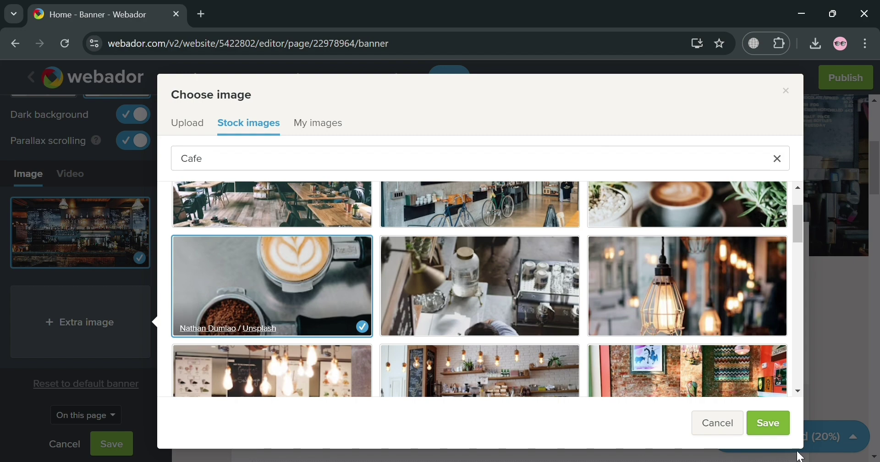
click(766, 415)
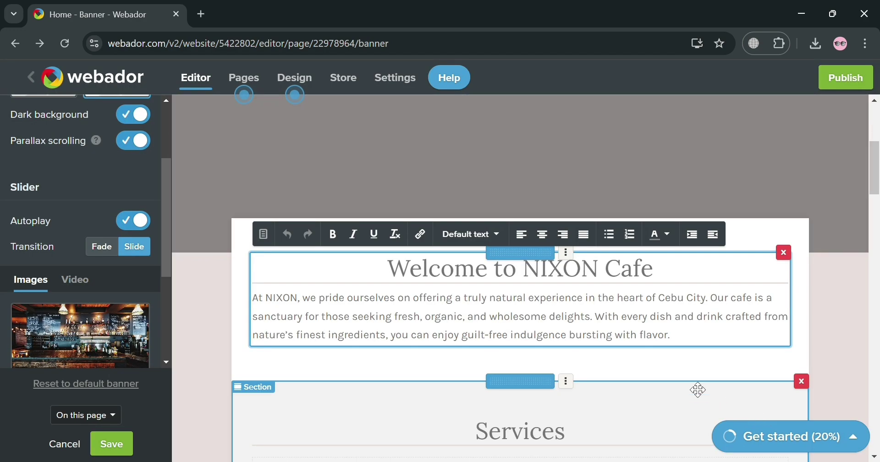
- Compare the bar interior and coffee grounds slides in the banner preview
scroll(156, 324, down, 4)
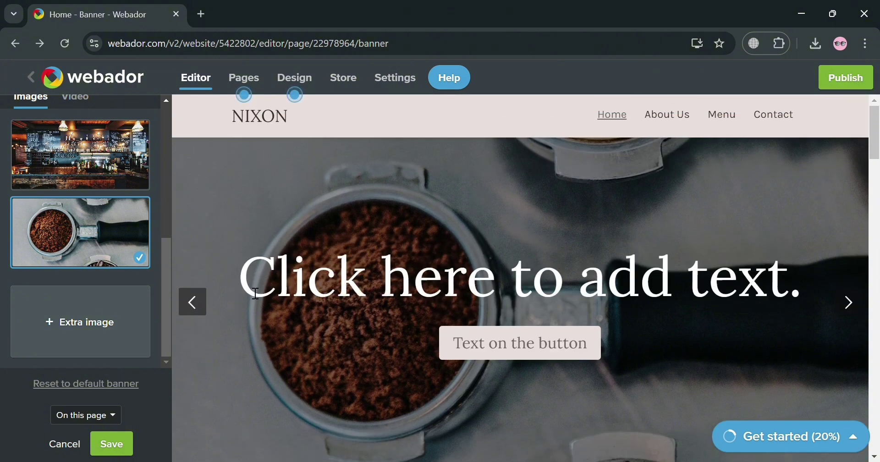
scroll(105, 297, up, 6)
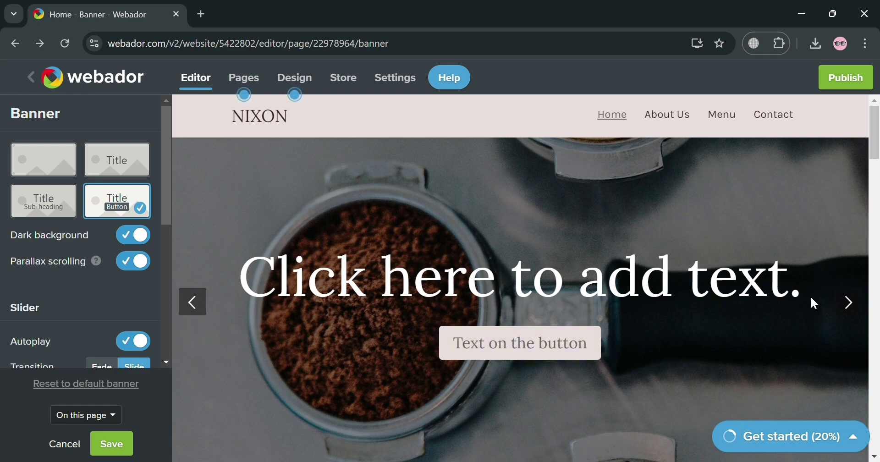
click(857, 304)
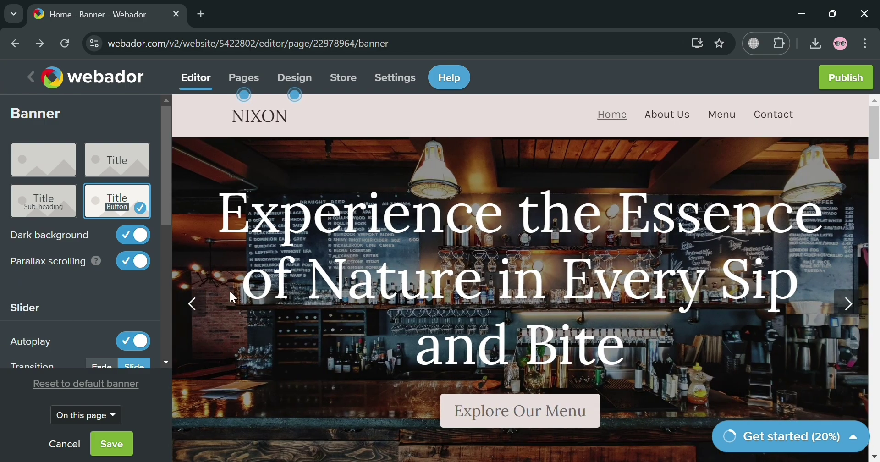
click(188, 312)
scroll(54, 330, down, 5)
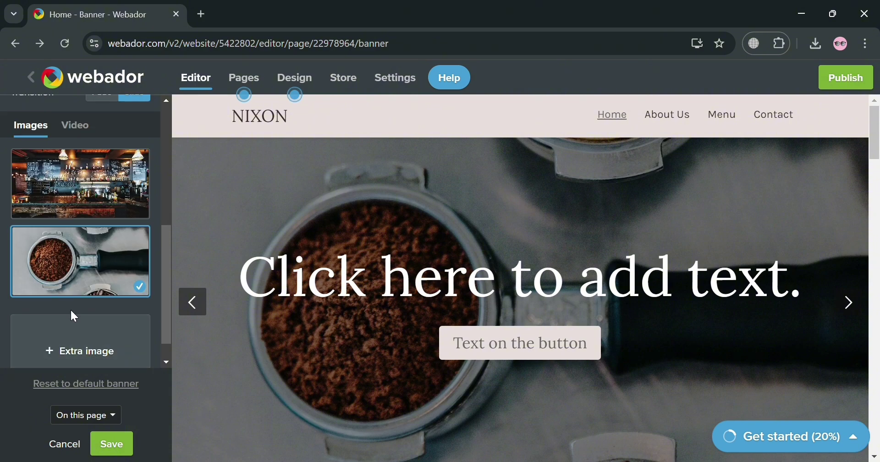
click(137, 196)
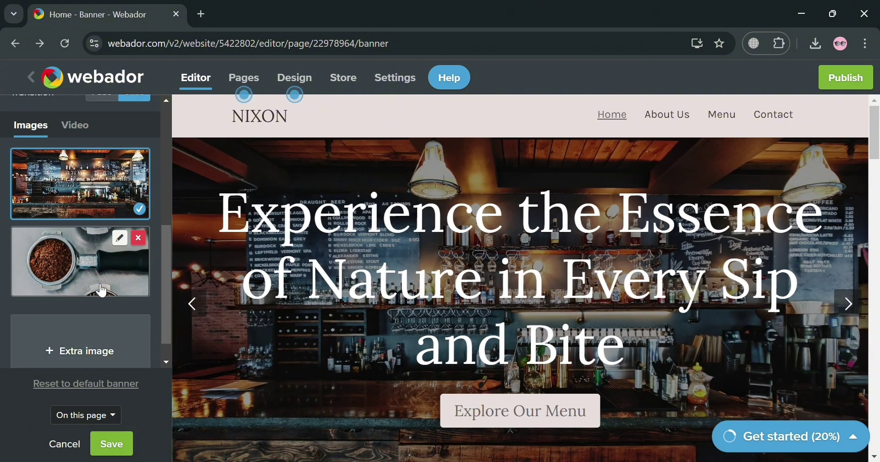
click(101, 290)
- Delete the bar interior image from the banner's Images list
click(139, 160)
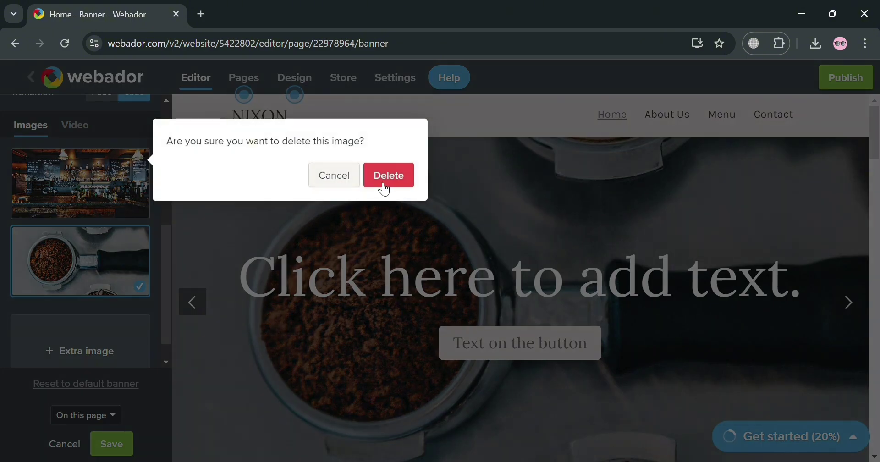
click(388, 176)
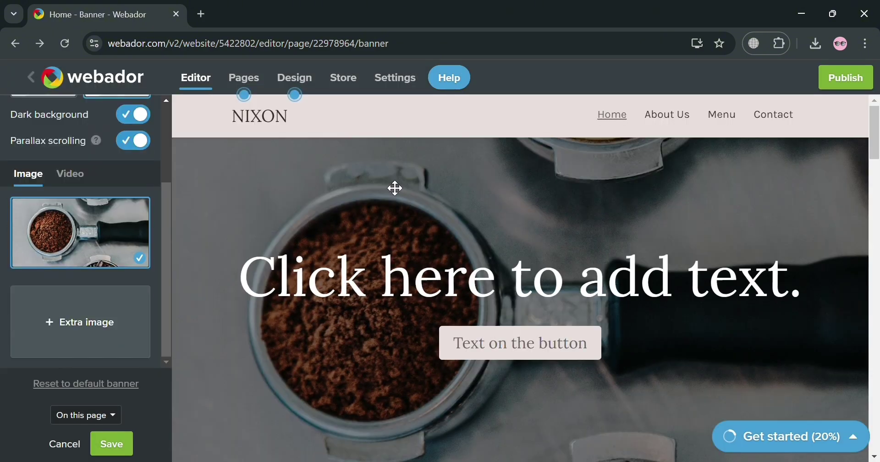
click(498, 308)
- Replace the banner's placeholder heading with 'Coffee X Nature'
scroll(120, 132, up, 3)
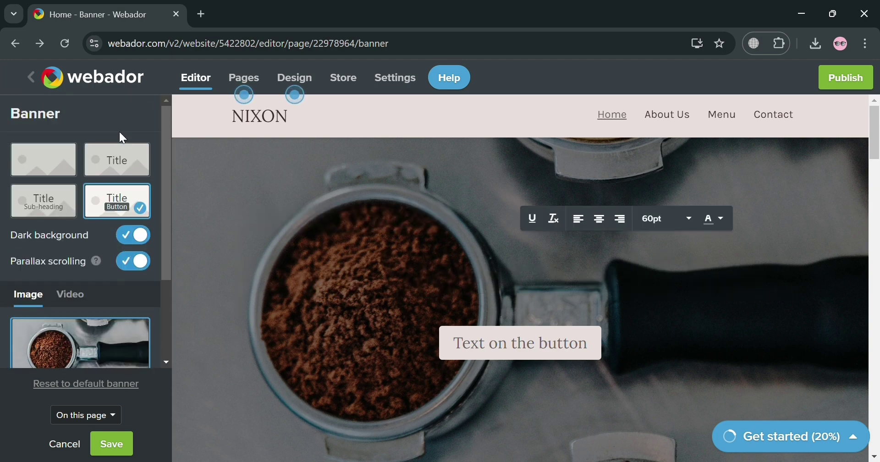
click(37, 79)
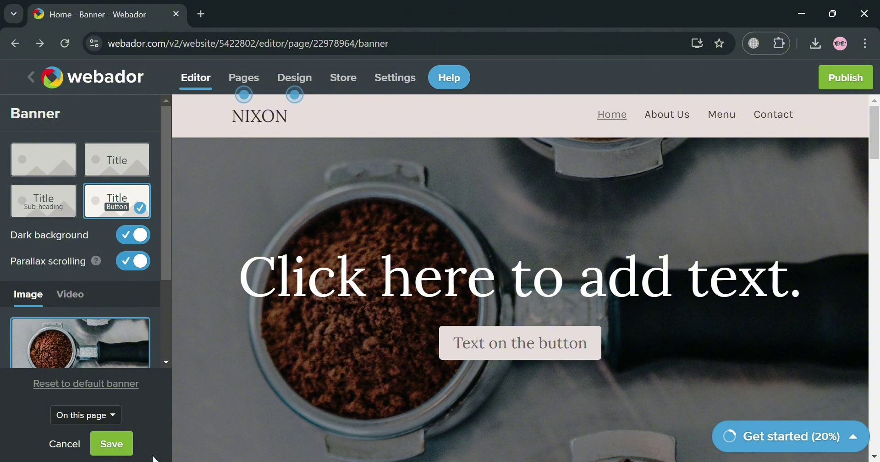
click(576, 217)
text(N)
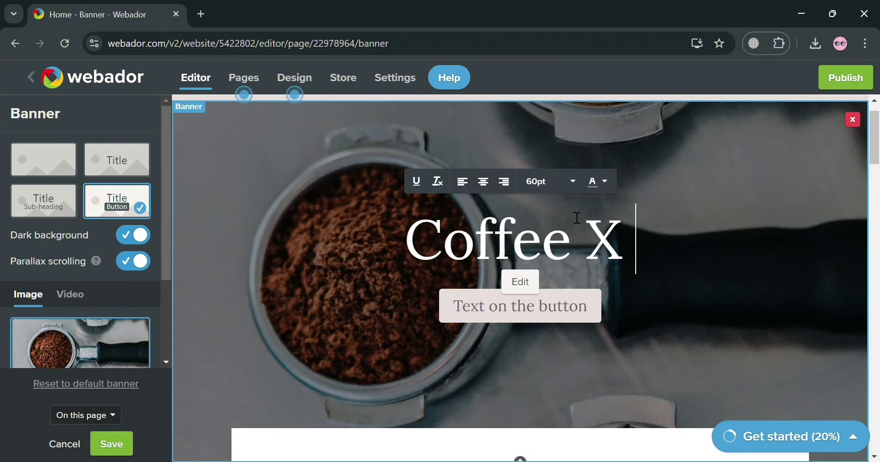
text(ature)
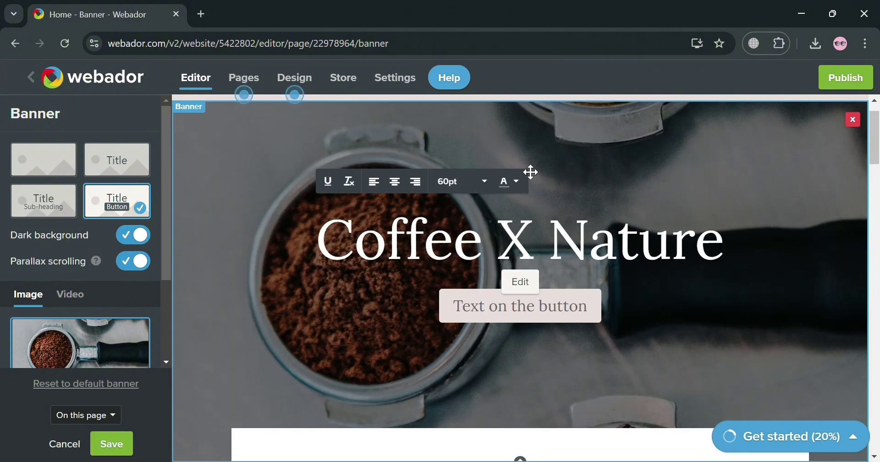
scroll(664, 362, down, 3)
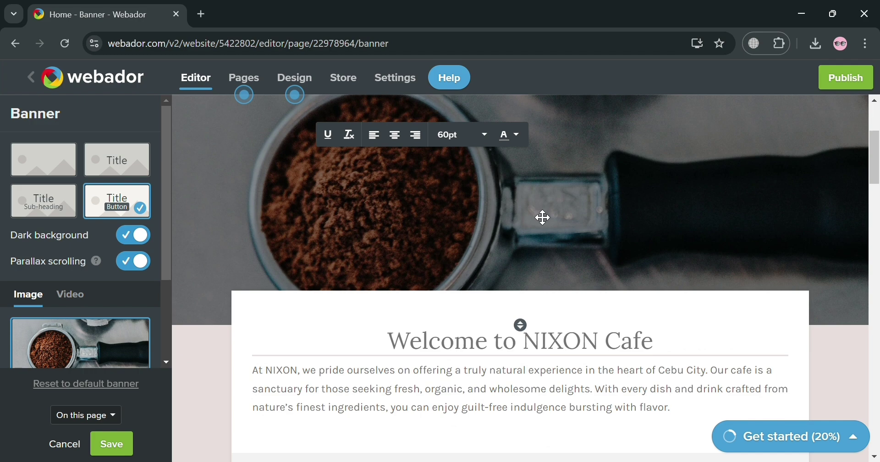
scroll(542, 214, up, 3)
- Change the banner button text to 'SIP ON IT..' and save the banner
click(534, 363)
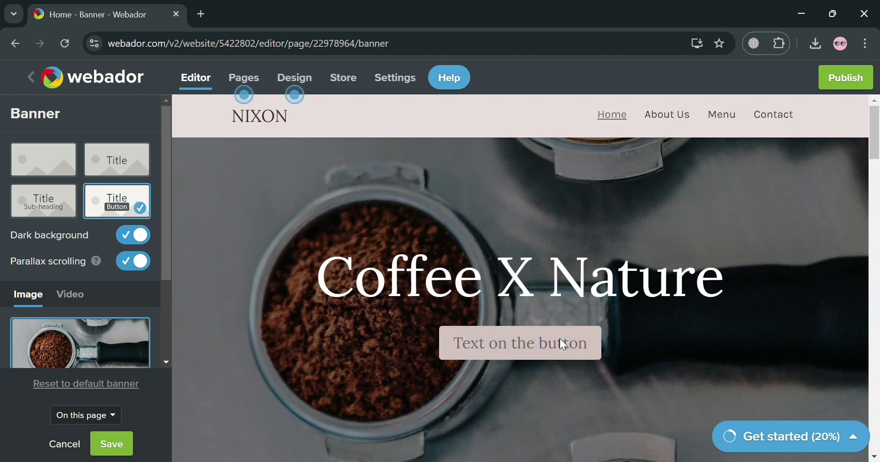
click(548, 358)
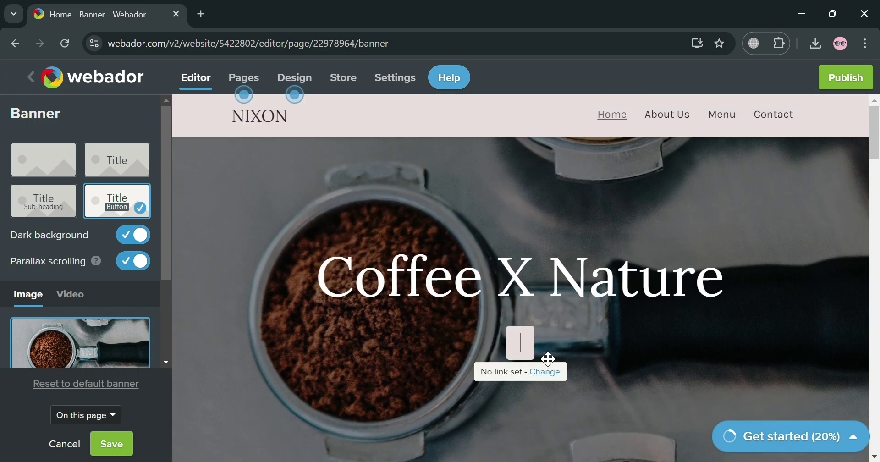
text(S)
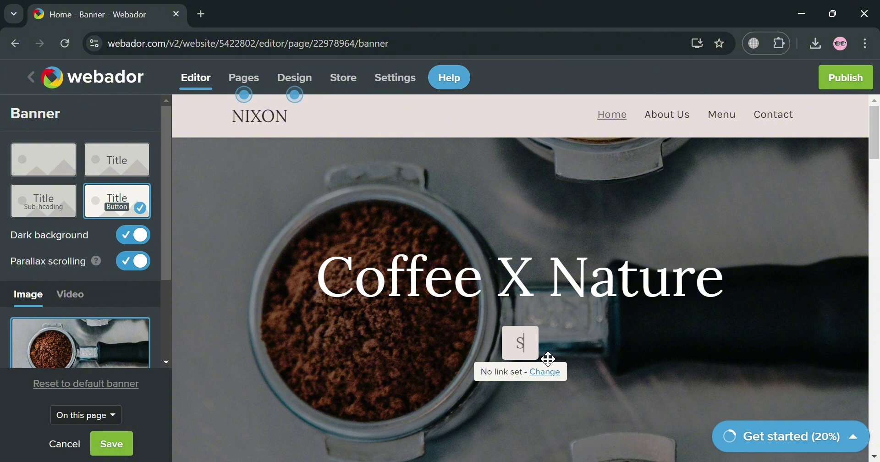
text(IP ON IT..)
click(706, 246)
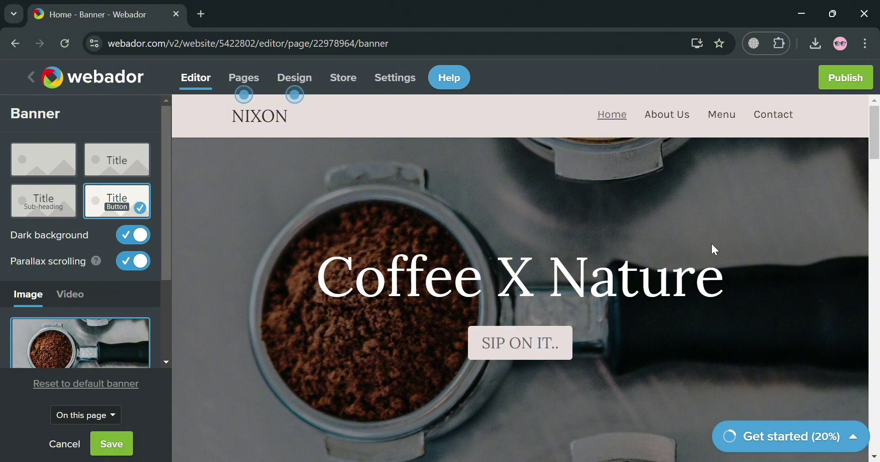
scroll(620, 283, down, 10)
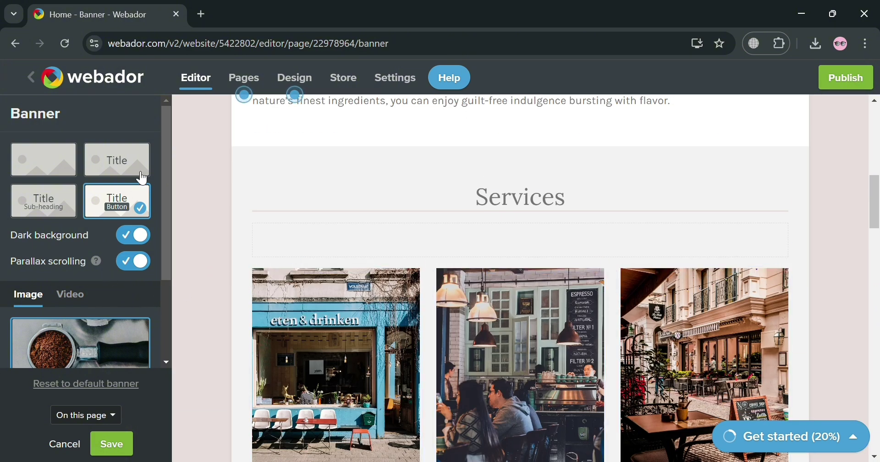
scroll(92, 334, down, 3)
click(104, 452)
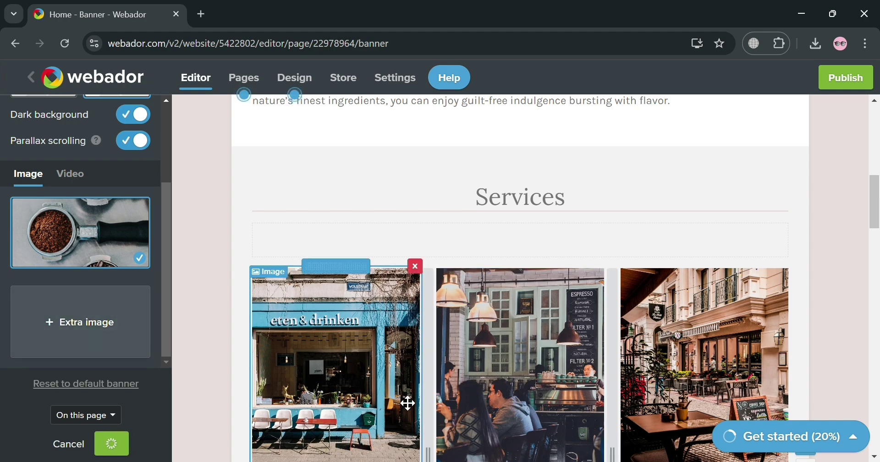
- Insert a new heading block above the Freshly Baked Goods description in Services
scroll(348, 321, down, 5)
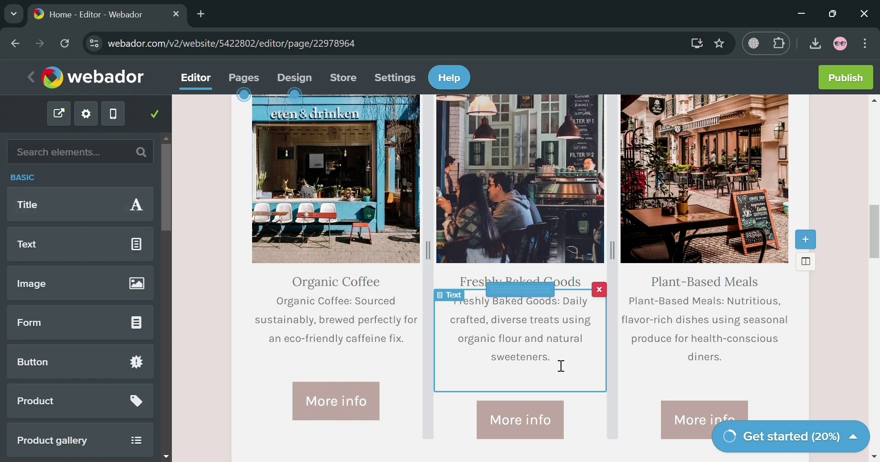
scroll(113, 305, down, 3)
scroll(115, 304, up, 3)
scroll(109, 335, down, 3)
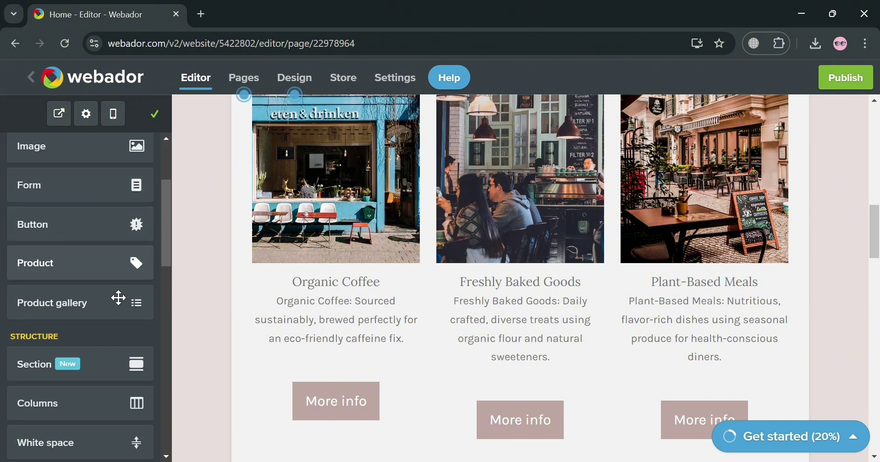
scroll(94, 405, down, 2)
scroll(94, 406, down, 3)
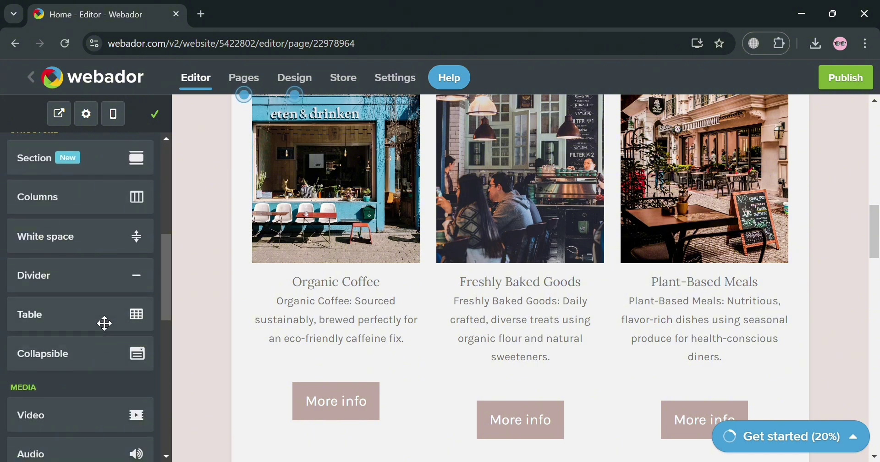
scroll(98, 381, down, 2)
scroll(106, 389, down, 3)
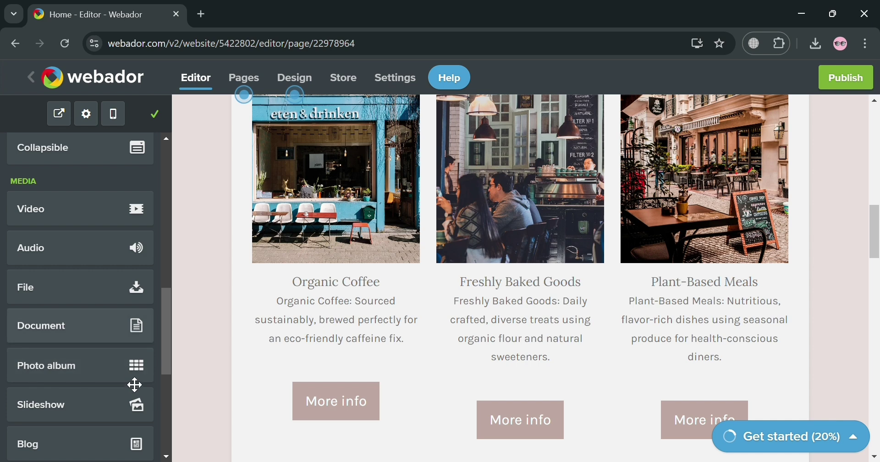
scroll(122, 407, down, 2)
scroll(147, 380, up, 12)
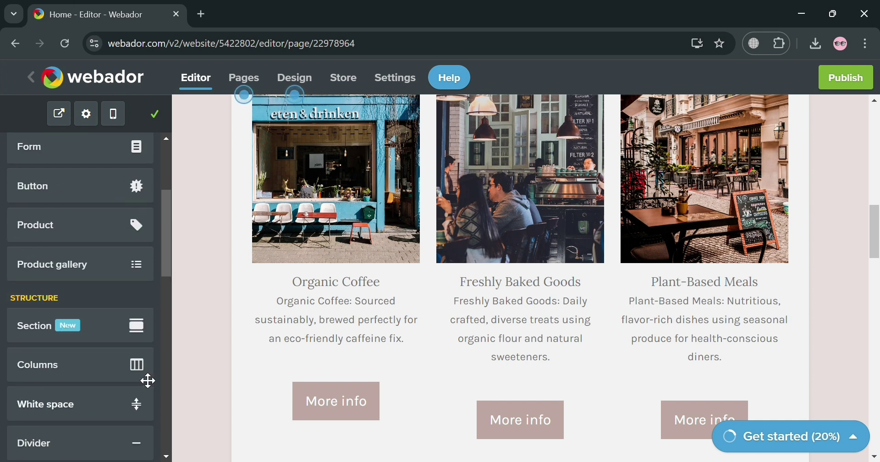
drag(94, 226, 545, 339)
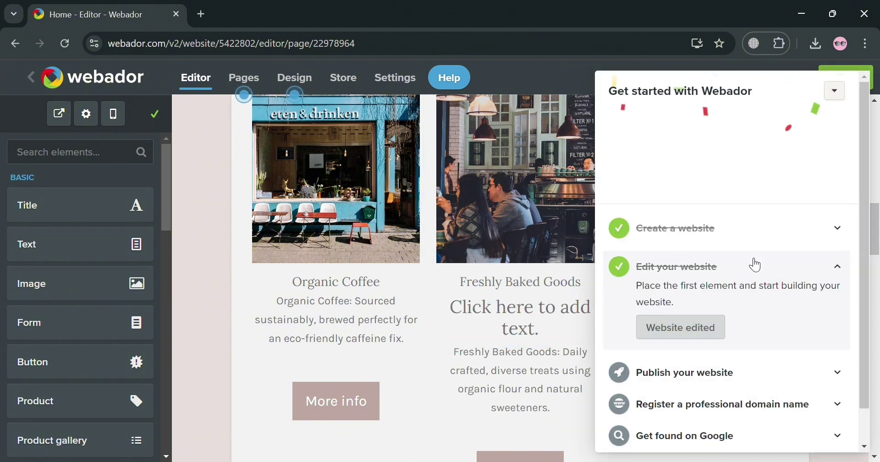
click(835, 90)
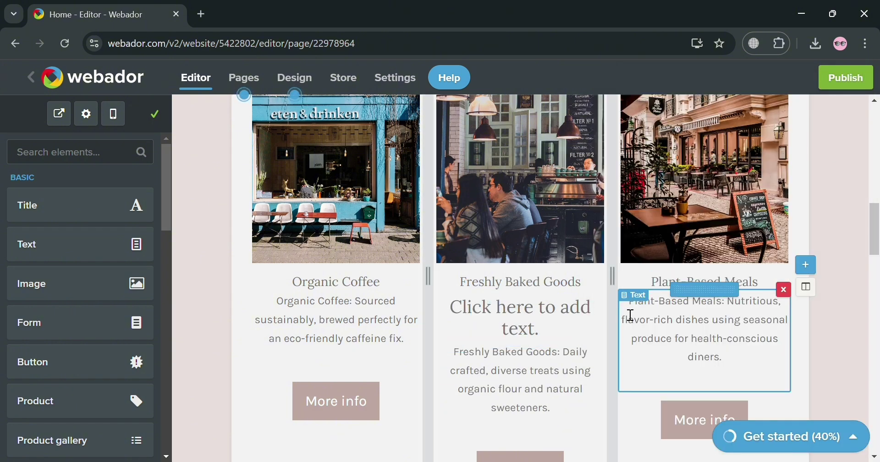
- Make the new heading read 'Best Seller' in bold
double_click(508, 351)
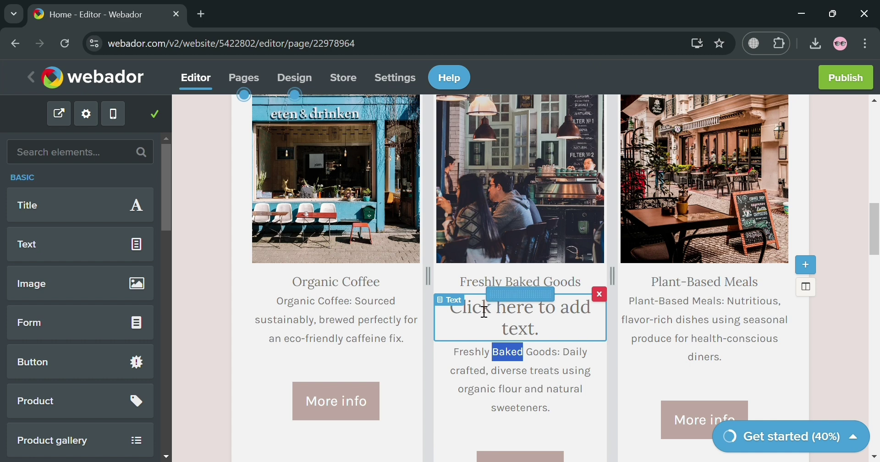
click(483, 314)
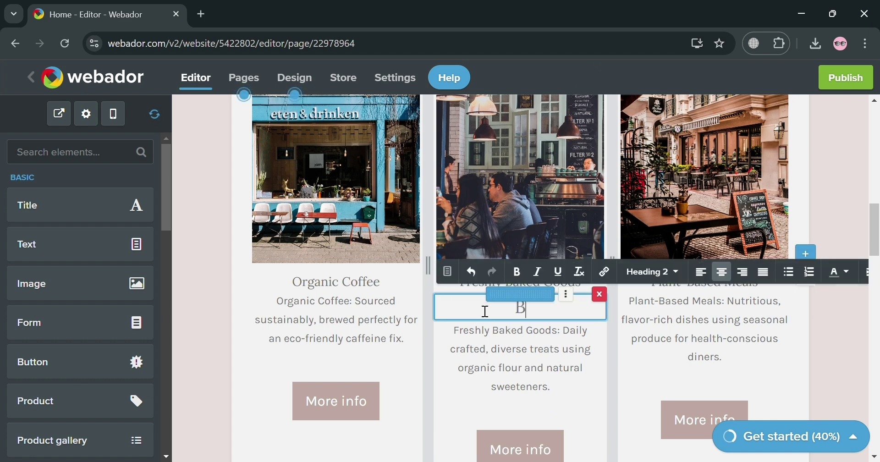
text(Best Seller)
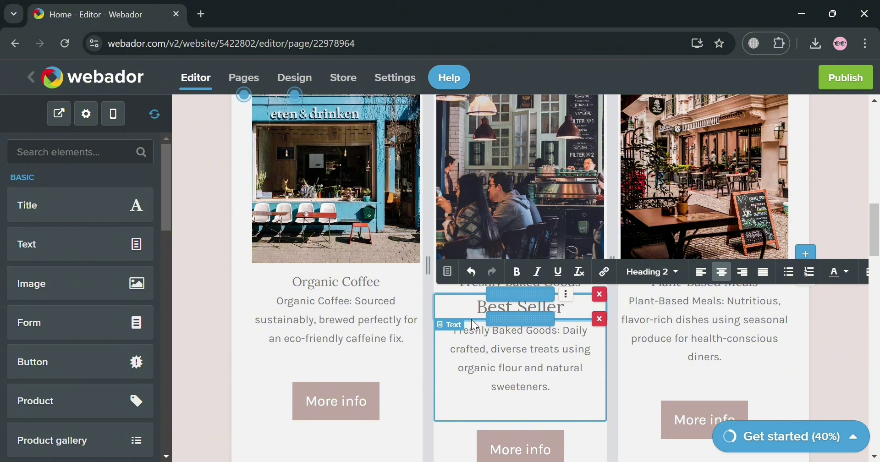
drag(478, 307, 573, 314)
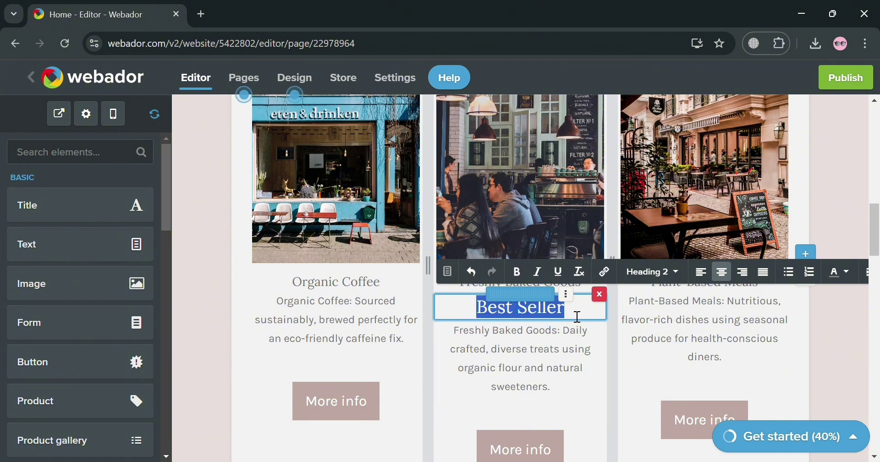
click(517, 272)
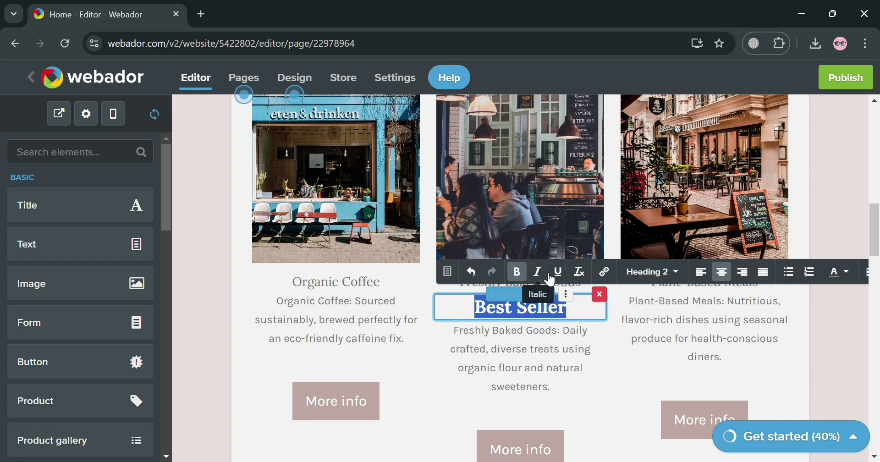
click(611, 337)
click(620, 347)
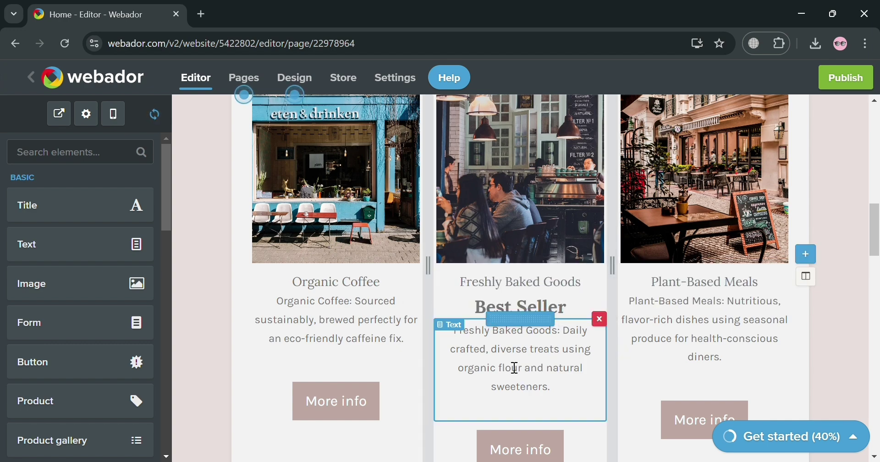
scroll(619, 385, up, 10)
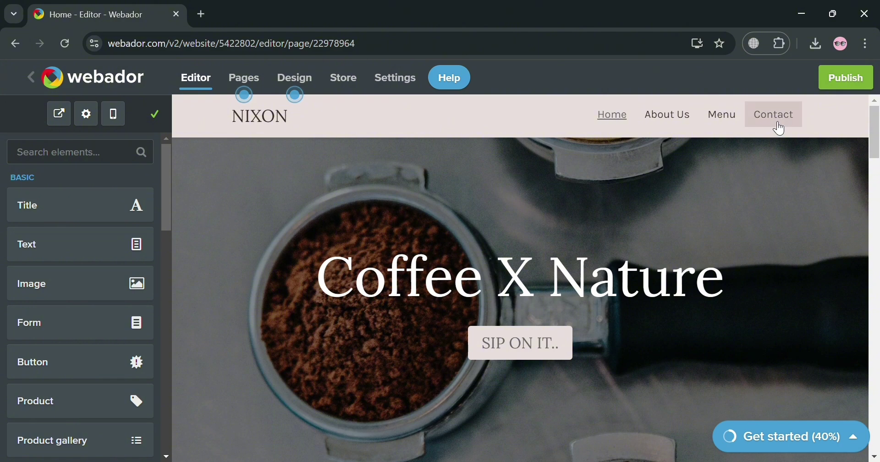
- Look through the Pages and Design views, dismissing their tips
click(248, 92)
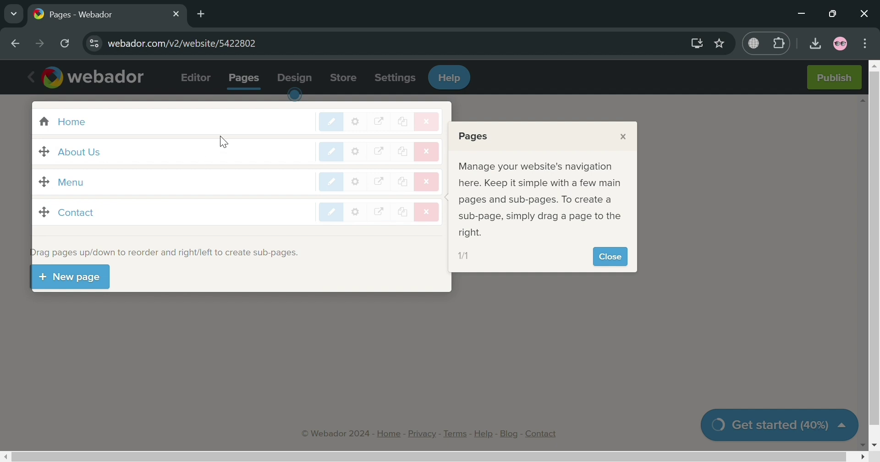
click(631, 143)
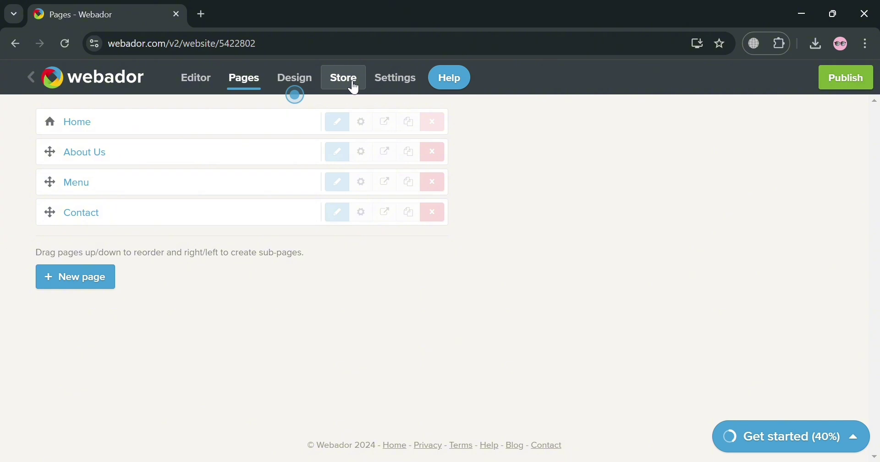
click(300, 77)
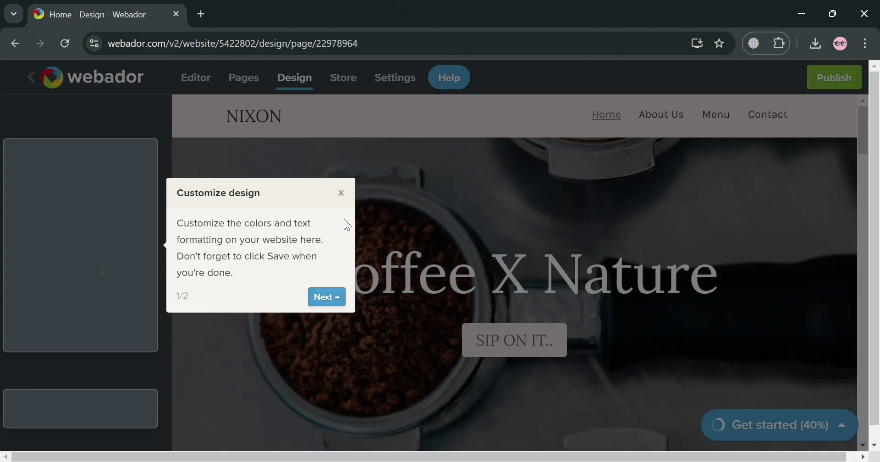
click(341, 193)
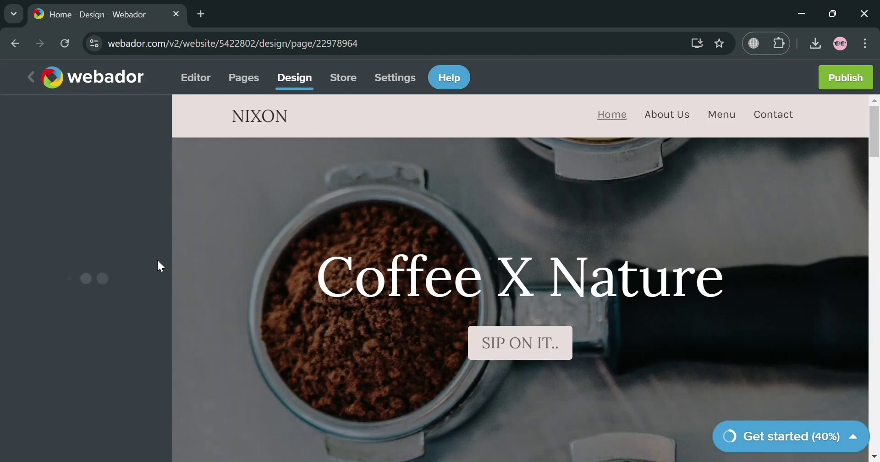
- Go via the Store section to the website Settings overview
scroll(692, 339, down, 15)
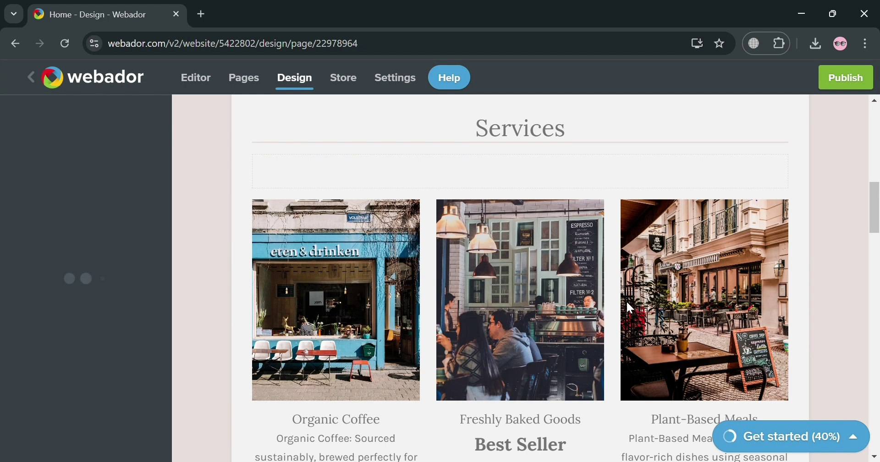
scroll(623, 303, down, 2)
scroll(514, 275, up, 13)
scroll(517, 280, up, 5)
click(360, 90)
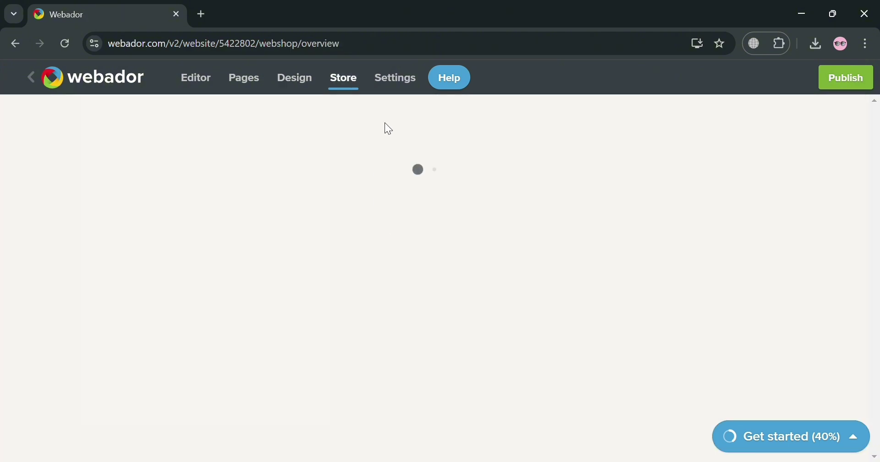
click(399, 78)
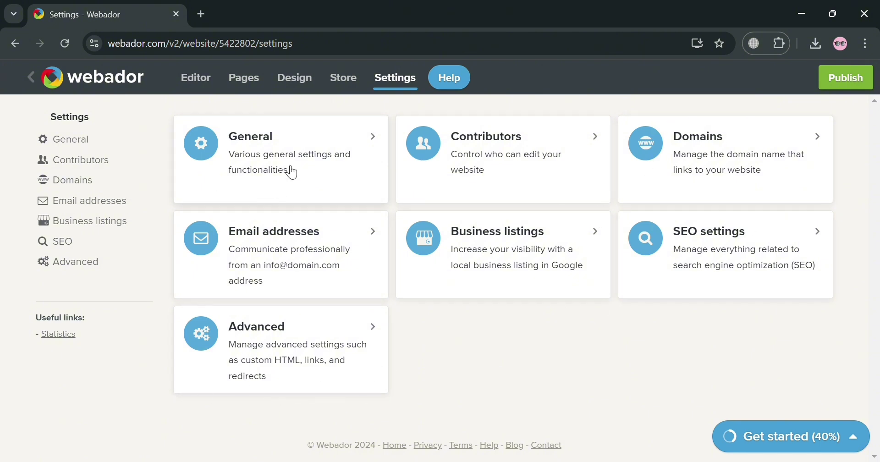
- Review General settings and try the search bar toggle, closing the upgrade plans overlay
click(366, 134)
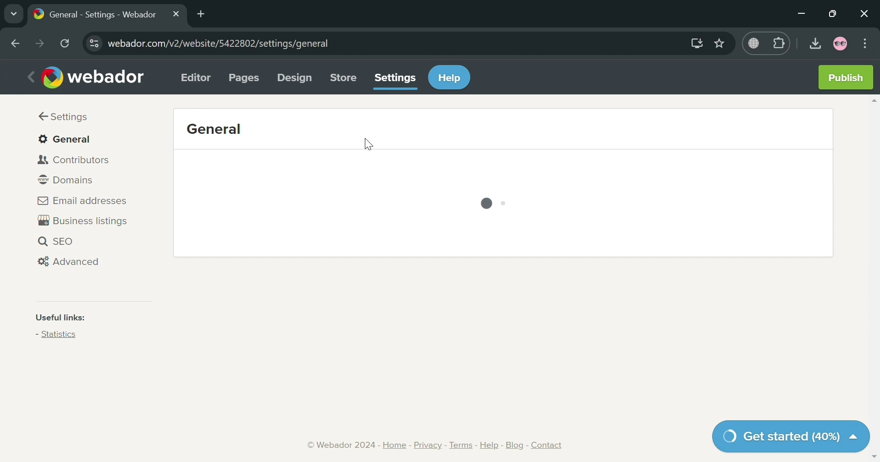
scroll(555, 202, down, 2)
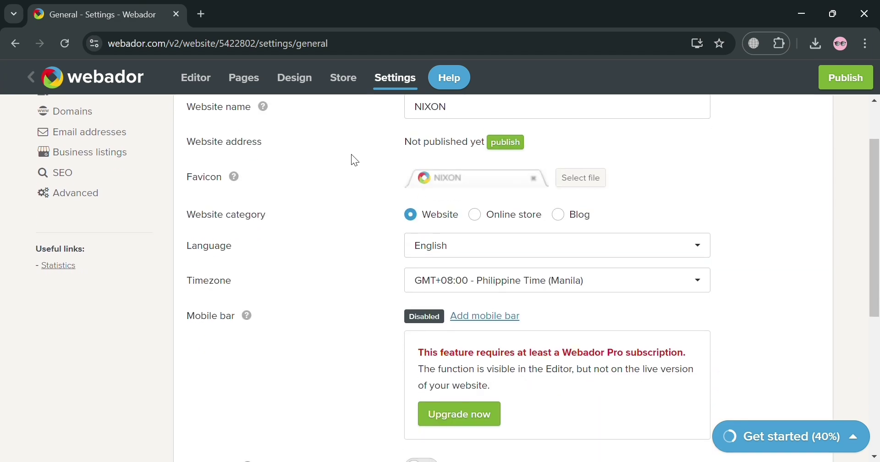
scroll(503, 299, down, 4)
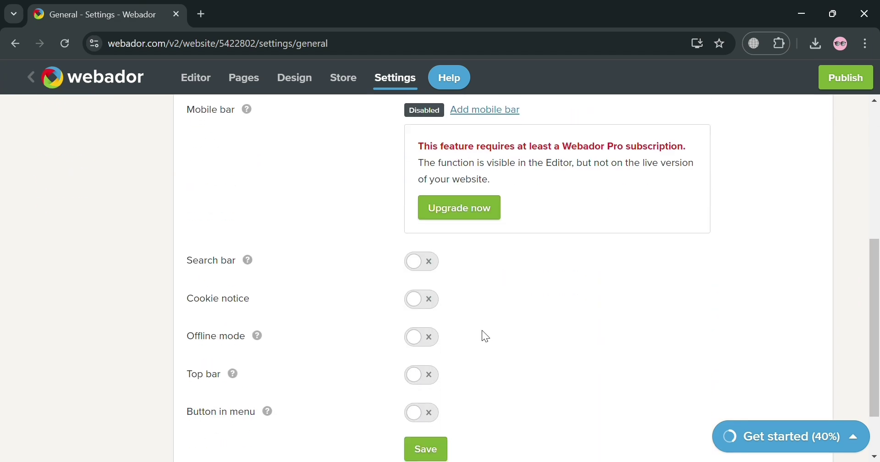
click(431, 262)
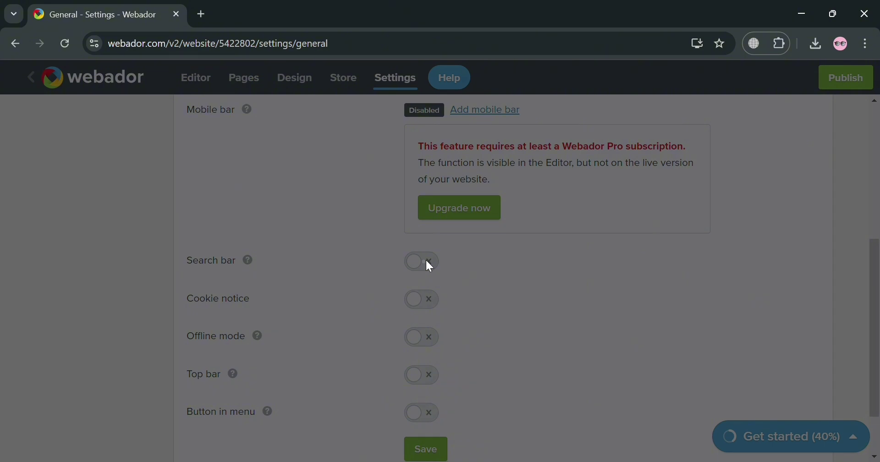
click(848, 85)
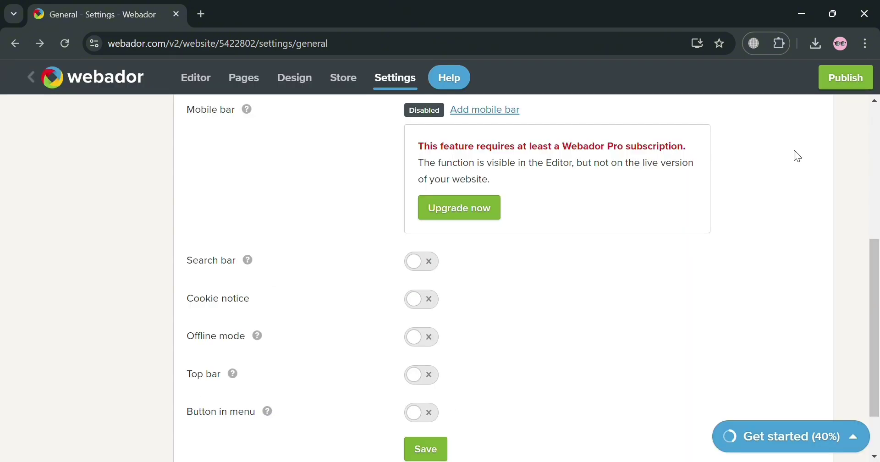
scroll(417, 376, up, 5)
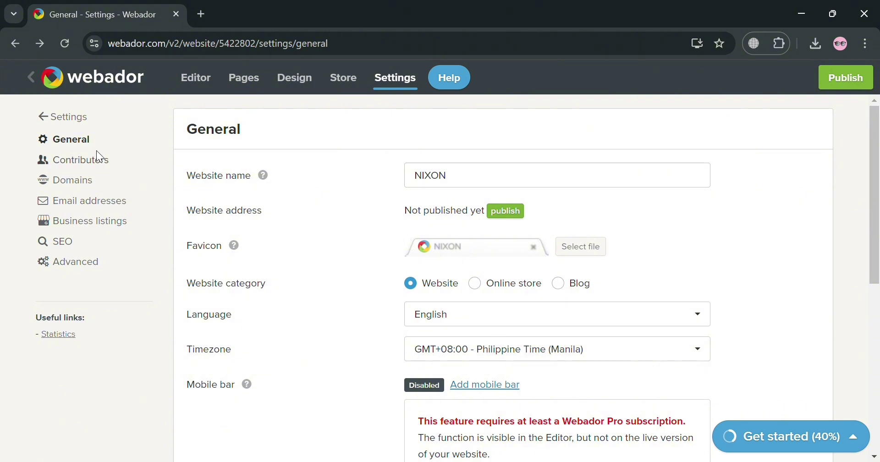
- View the Domains page's free professional domain offer for Pro or Business plans
click(89, 186)
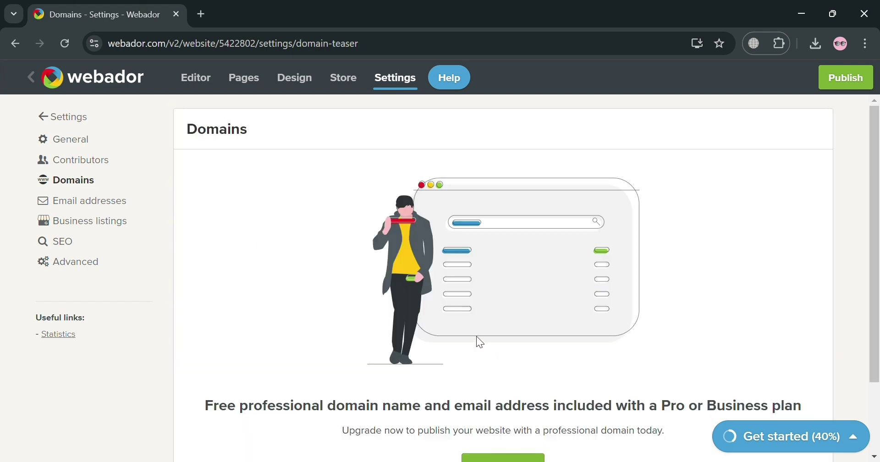
scroll(269, 282, down, 2)
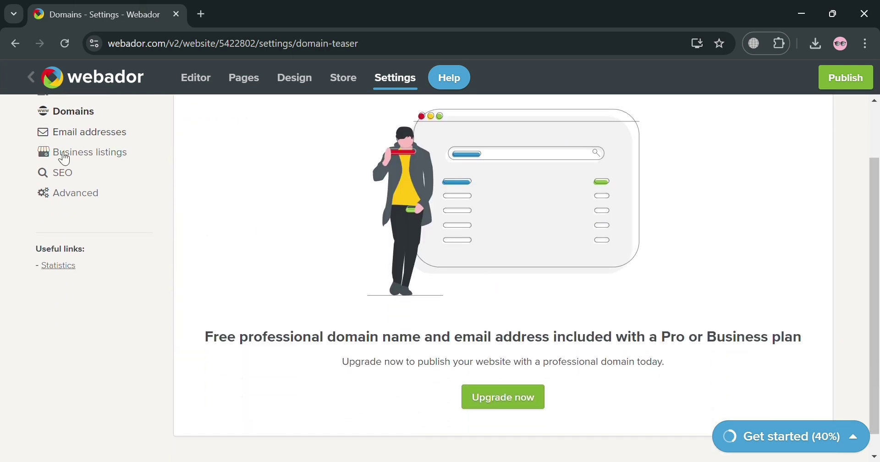
scroll(771, 269, up, 1)
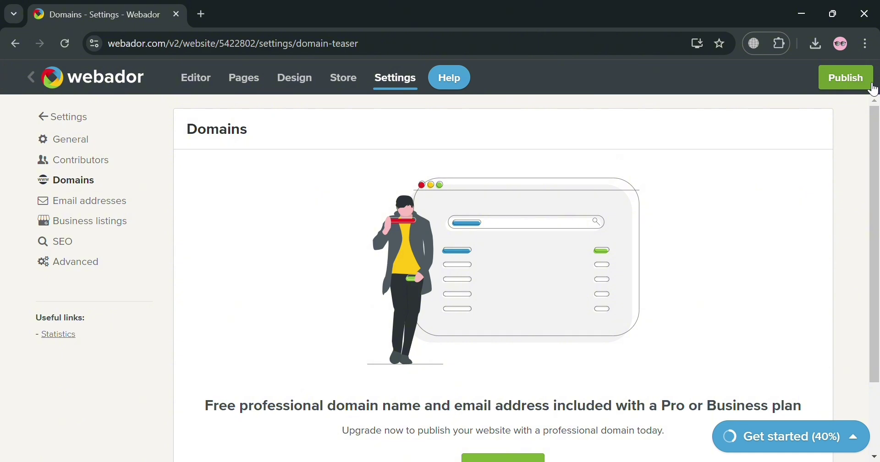
- Publish the site on the free webadorsite.com subdomain and open its live address
click(871, 87)
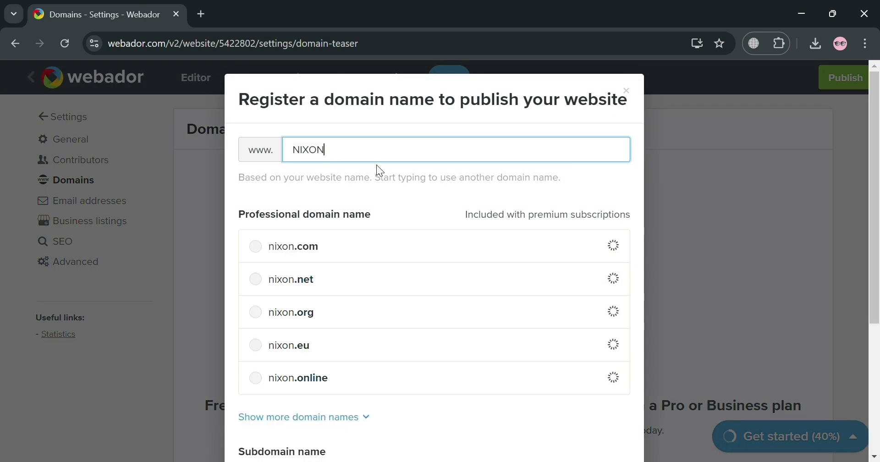
scroll(377, 170, down, 4)
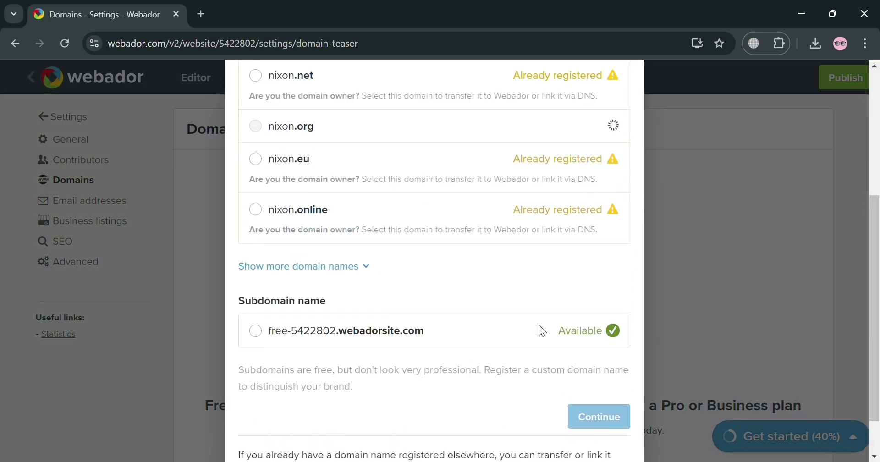
click(267, 357)
scroll(541, 360, down, 2)
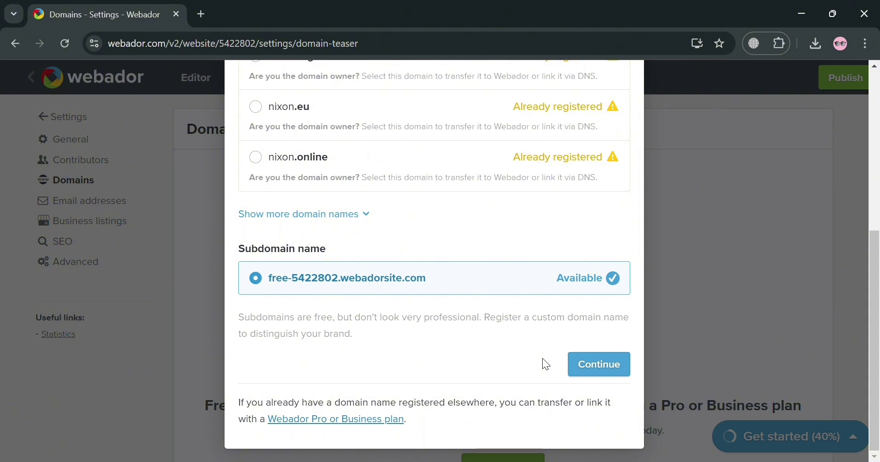
click(603, 369)
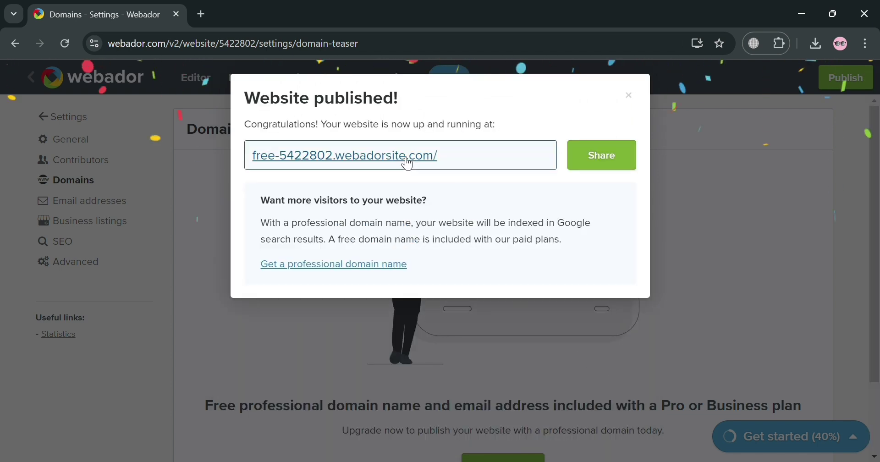
click(407, 165)
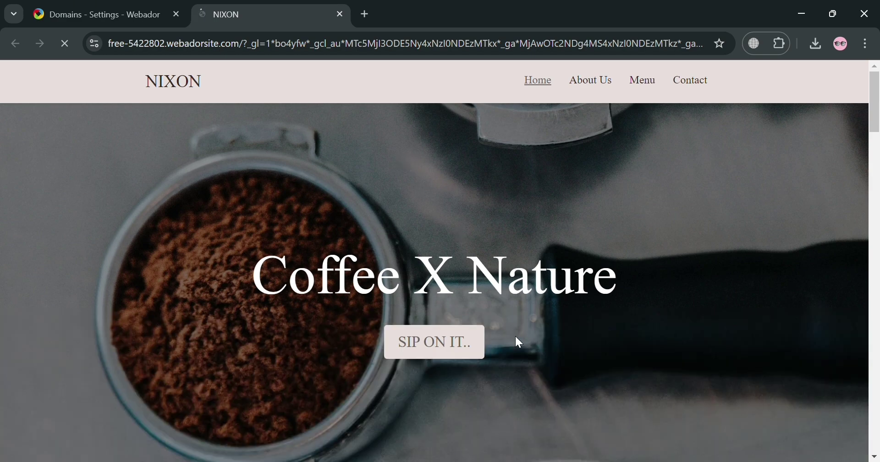
- Scroll through the live NIXON site's banner, Services, FAQ, testimonial and Contact form
scroll(431, 321, down, 10)
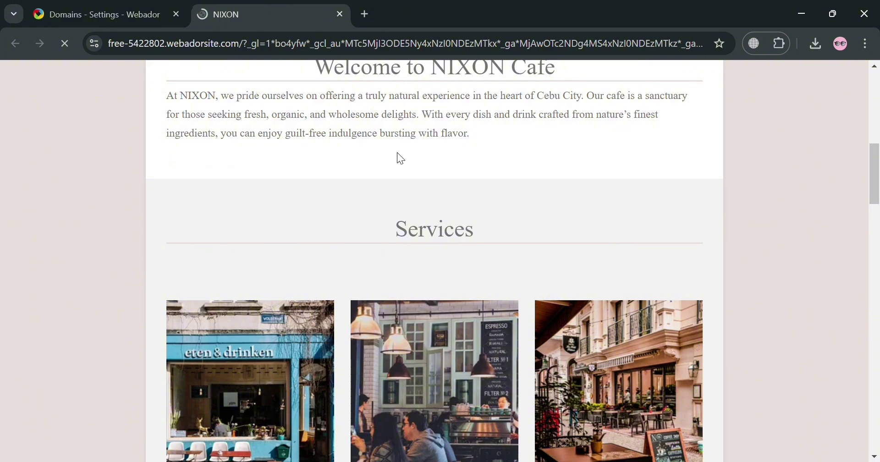
scroll(403, 164, down, 15)
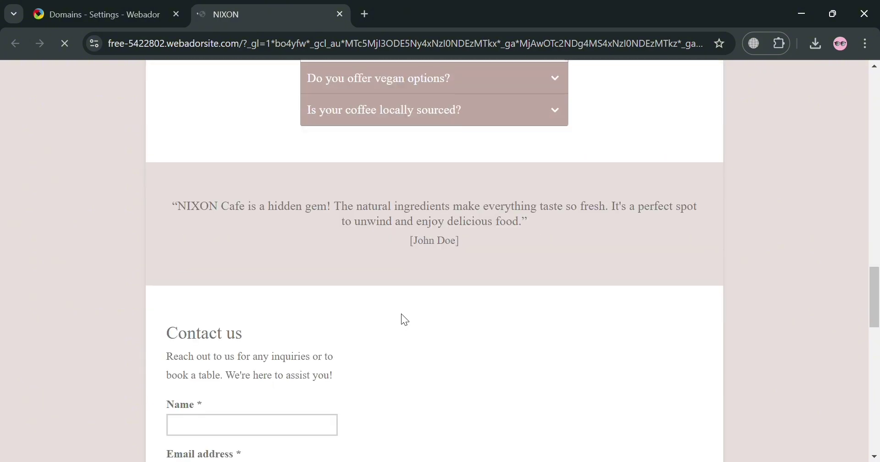